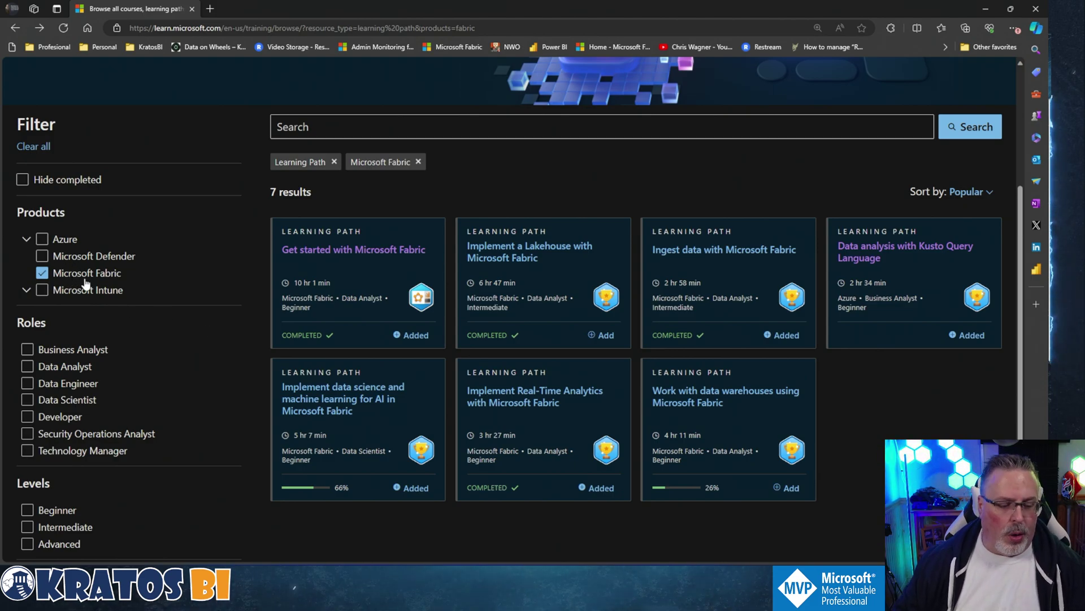
Review the filters and the Microsoft Fabric learning paths listed on the Microsoft Learn training page.
{"action": "scroll", "coordinate": [87, 328], "scroll_direction": "down", "scroll_amount": 3}
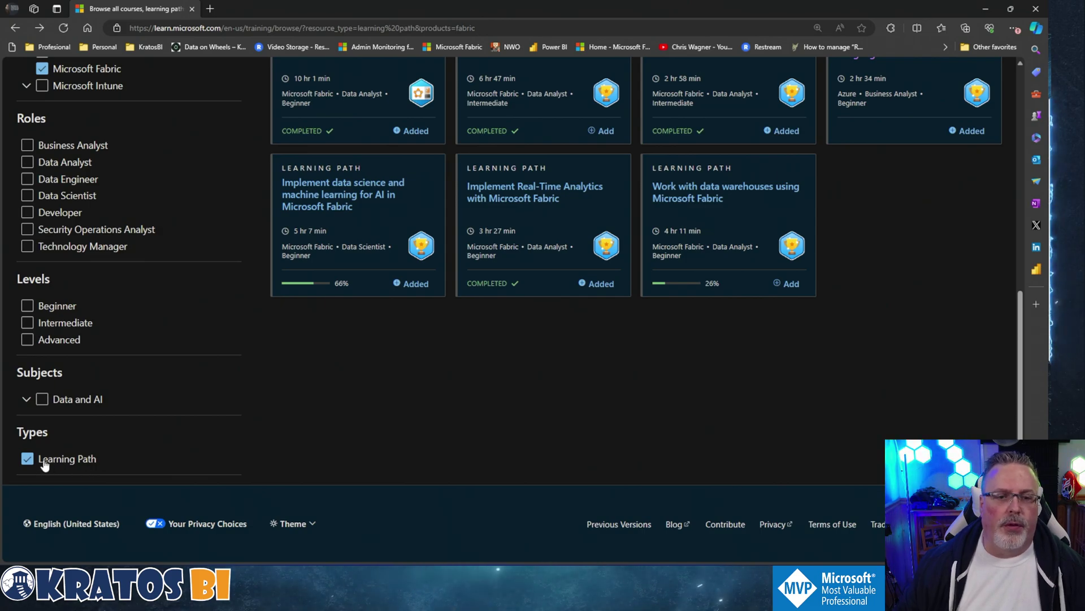
{"action": "scroll", "coordinate": [99, 450], "scroll_direction": "up", "scroll_amount": 5}
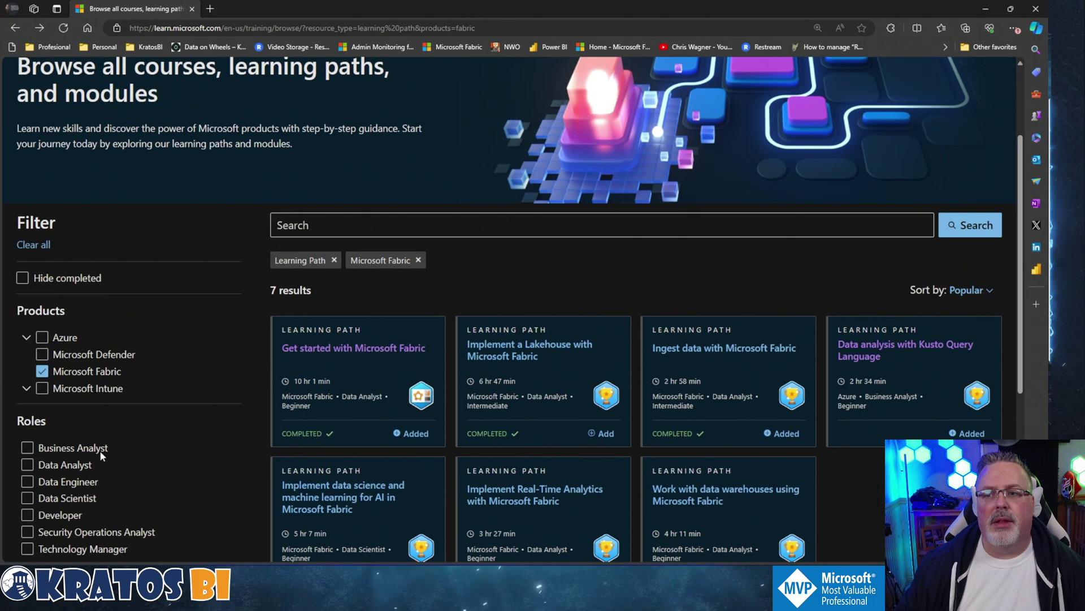
{"action": "scroll", "coordinate": [100, 450], "scroll_direction": "down", "scroll_amount": 4}
{"action": "scroll", "coordinate": [192, 359], "scroll_direction": "up", "scroll_amount": 1}
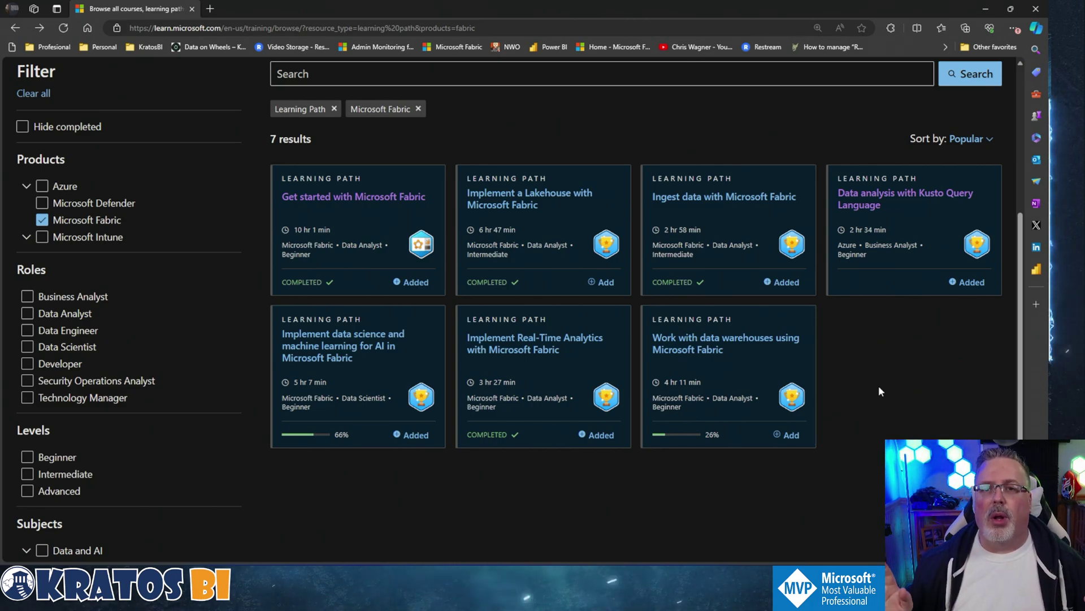
Go to Power BI, sign in with the first listed work account, and open the AdventureWorksLakeHouse workspace.
{"action": "left_click", "coordinate": [558, 50]}
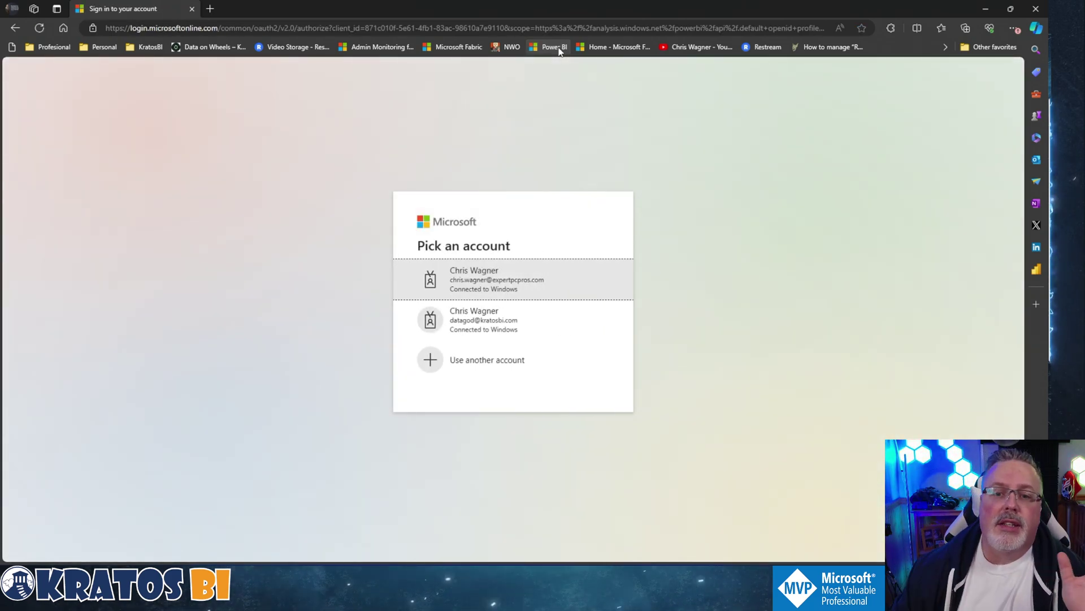
{"action": "left_click", "coordinate": [569, 280]}
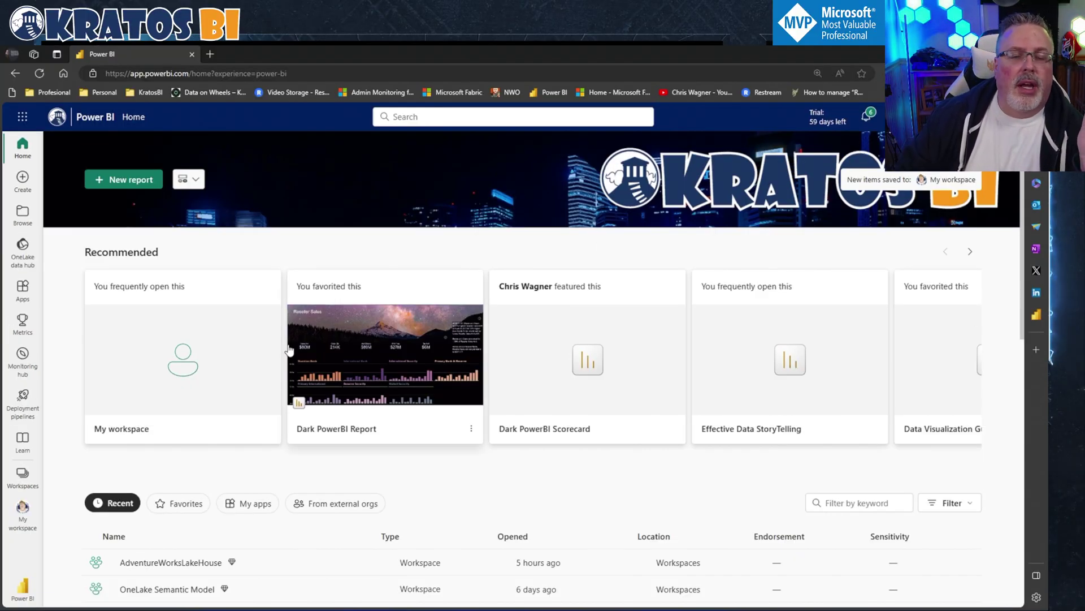
{"action": "left_click", "coordinate": [24, 475]}
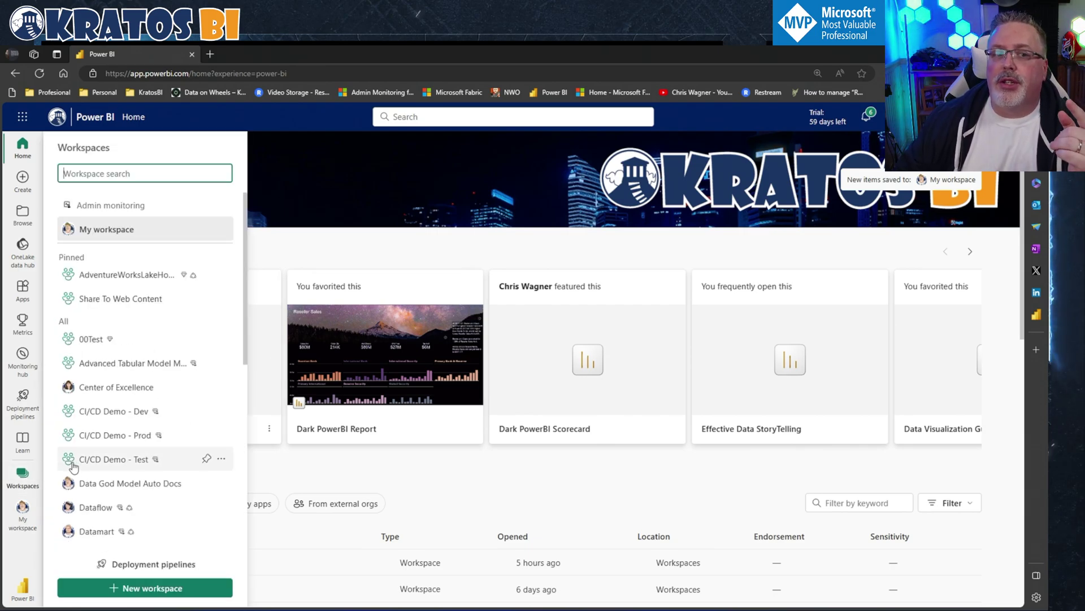
{"action": "left_click", "coordinate": [145, 282]}
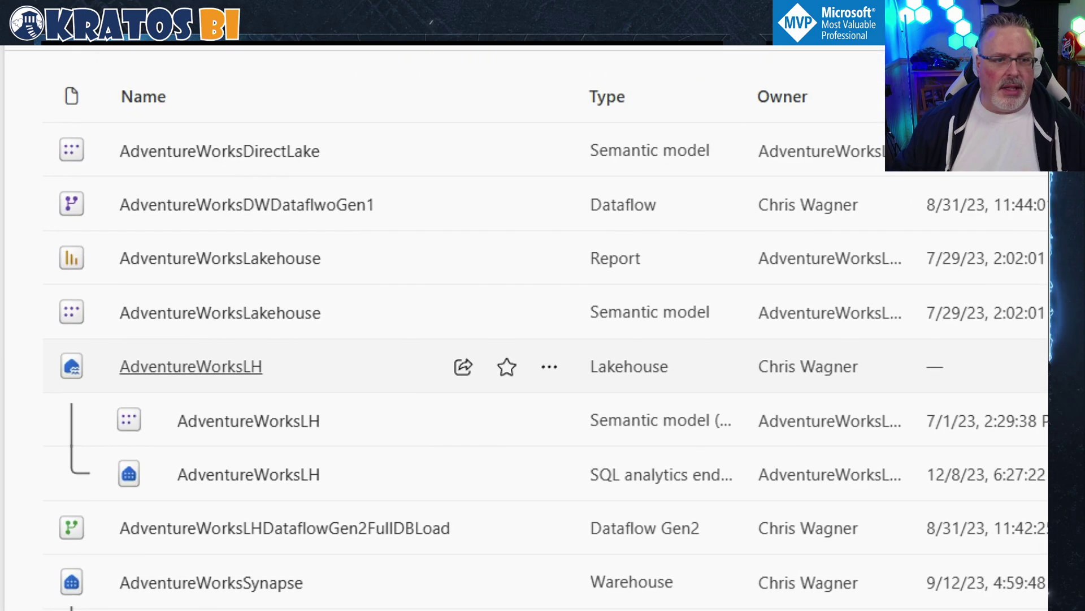
Box the AdventureWorksLH lakehouse group on screen and point arrows at its semantic model and SQL analytics endpoint, clearing the annotations when done.
{"action": "left_click_drag", "start_coordinate": [31, 317], "coordinate": [415, 507]}
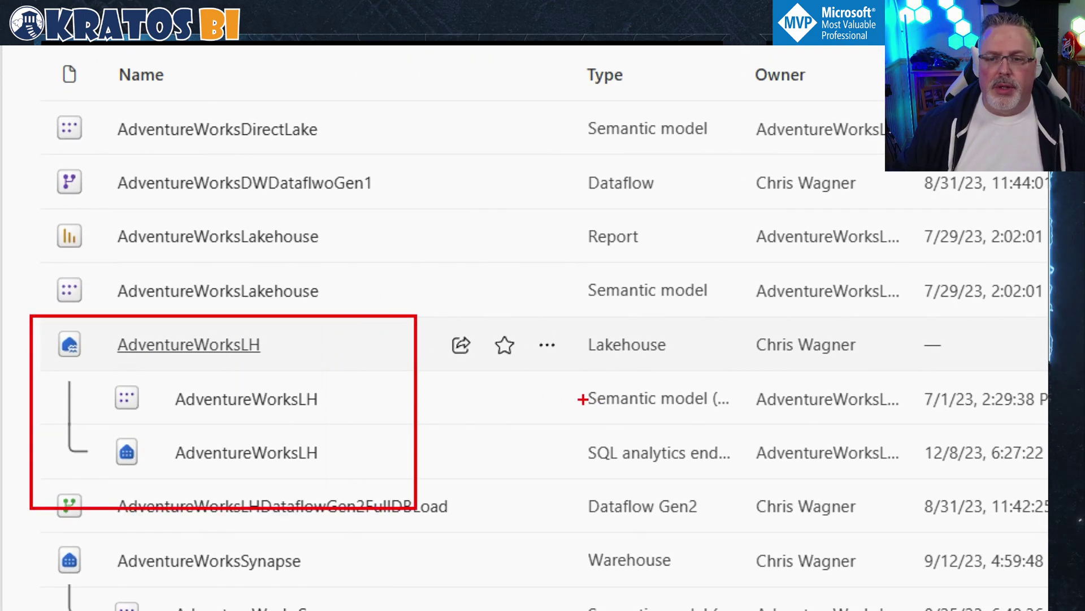
{"action": "mouse_move", "coordinate": [511, 463]}
{"action": "left_mouse_down"}
{"action": "mouse_move", "coordinate": [328, 461]}
{"action": "mouse_move", "coordinate": [355, 468]}
{"action": "left_mouse_up"}
{"action": "mouse_move", "coordinate": [495, 392]}
{"action": "left_mouse_down"}
{"action": "mouse_move", "coordinate": [339, 402]}
{"action": "mouse_move", "coordinate": [412, 423]}
{"action": "left_mouse_up"}
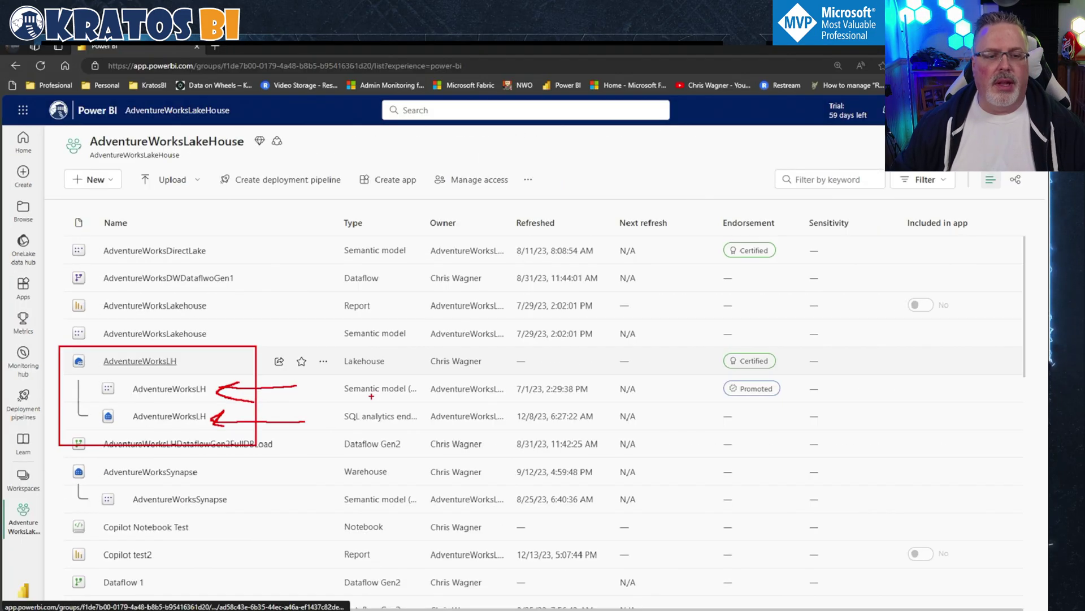
{"action": "key", "text": "Escape"}
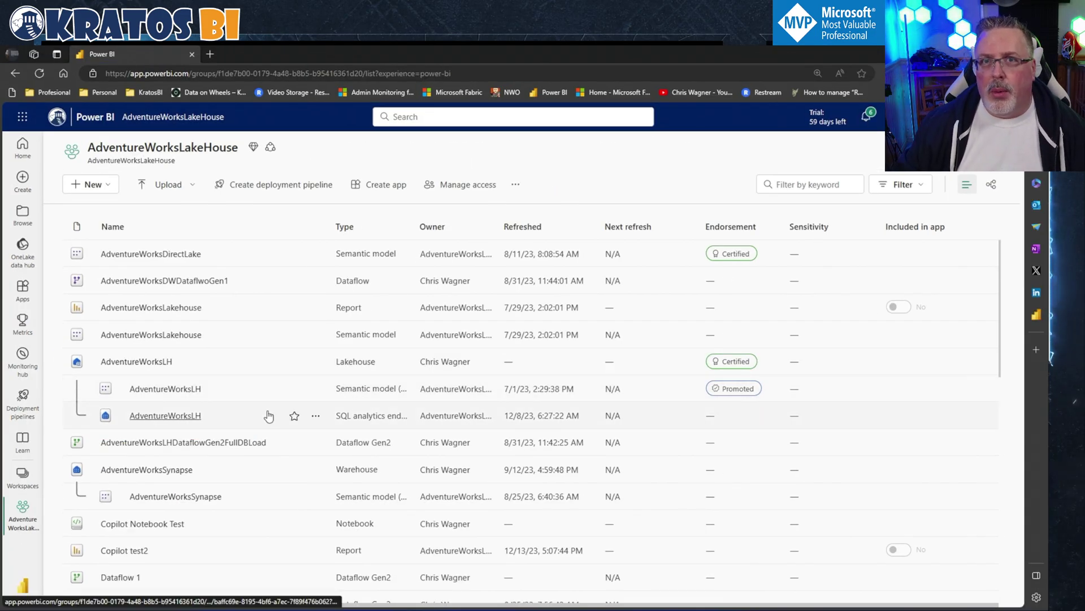
Open the AdventureWorksLH lakehouse and bring up the maintenance commands for the DimCurrency table.
{"action": "left_click", "coordinate": [136, 362]}
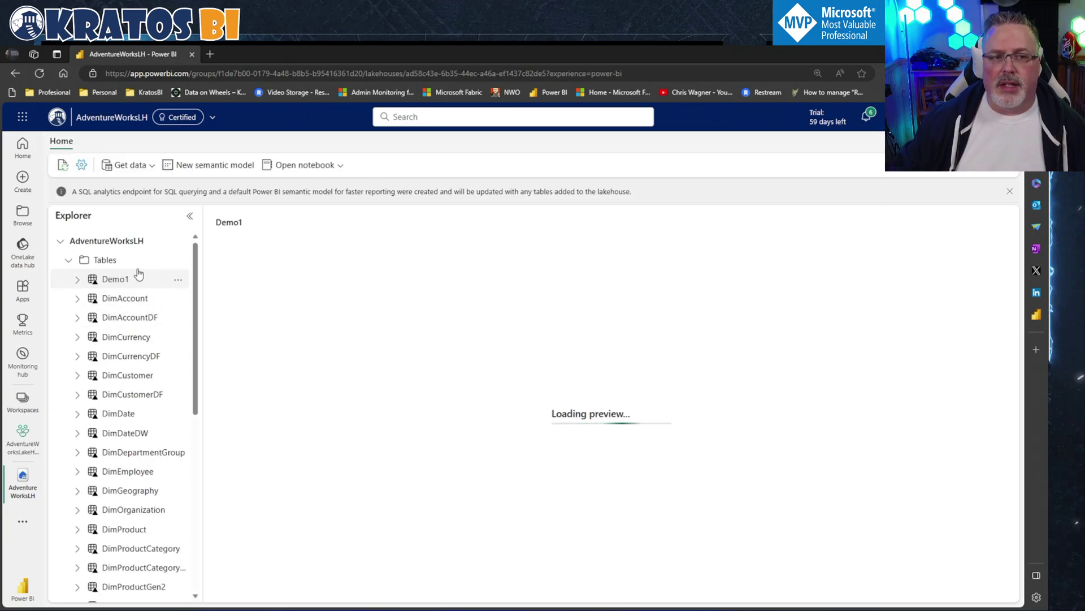
{"action": "left_click", "coordinate": [178, 281]}
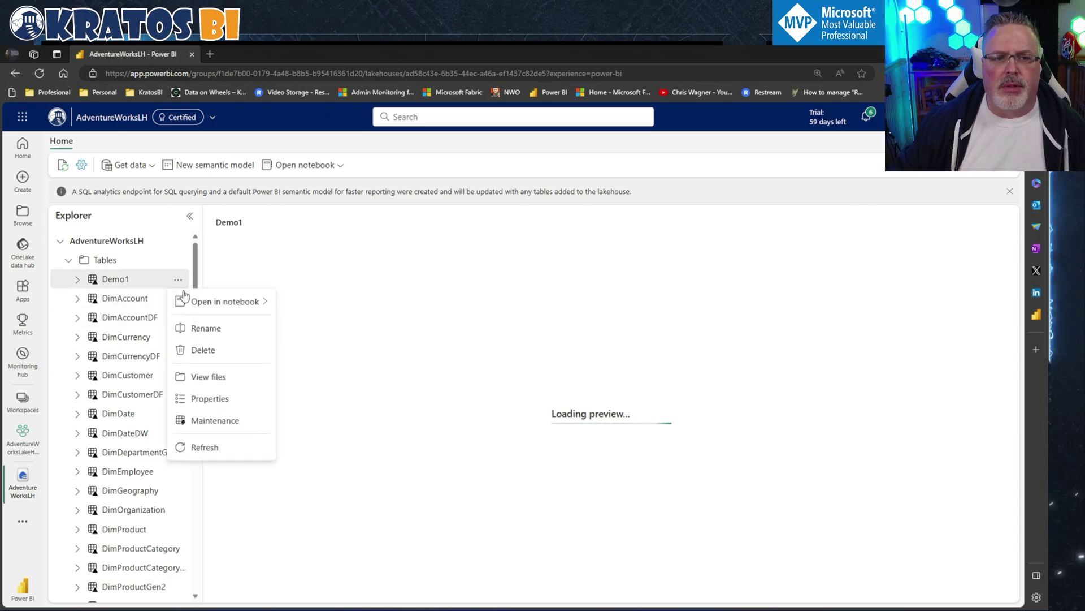
{"action": "mouse_move", "coordinate": [214, 301]}
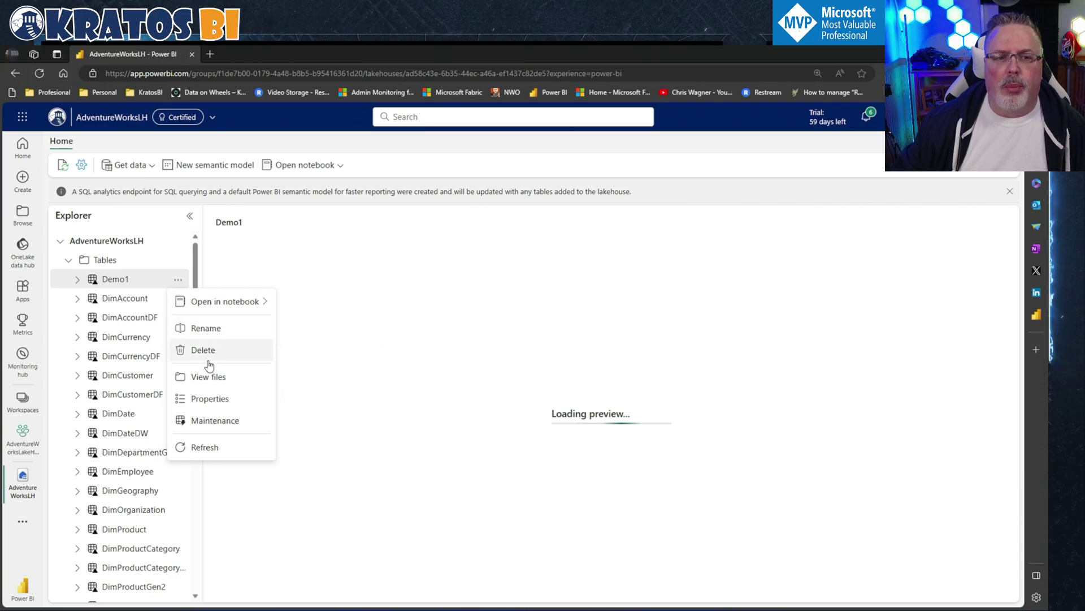
{"action": "scroll", "coordinate": [147, 388], "scroll_direction": "down", "scroll_amount": 5}
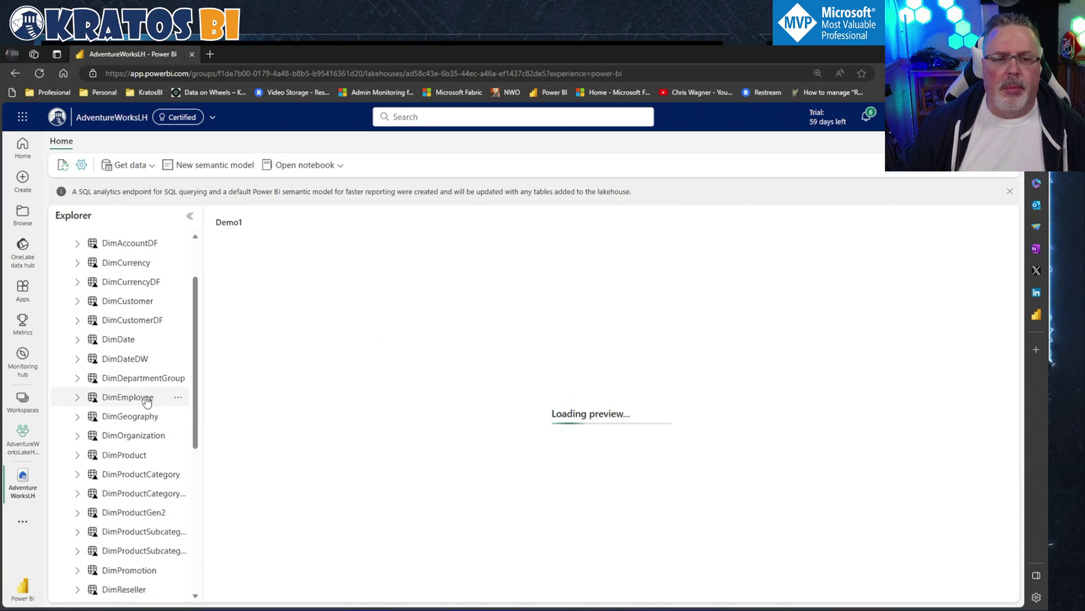
{"action": "scroll", "coordinate": [147, 388], "scroll_direction": "up", "scroll_amount": 5}
{"action": "left_click", "coordinate": [178, 281]}
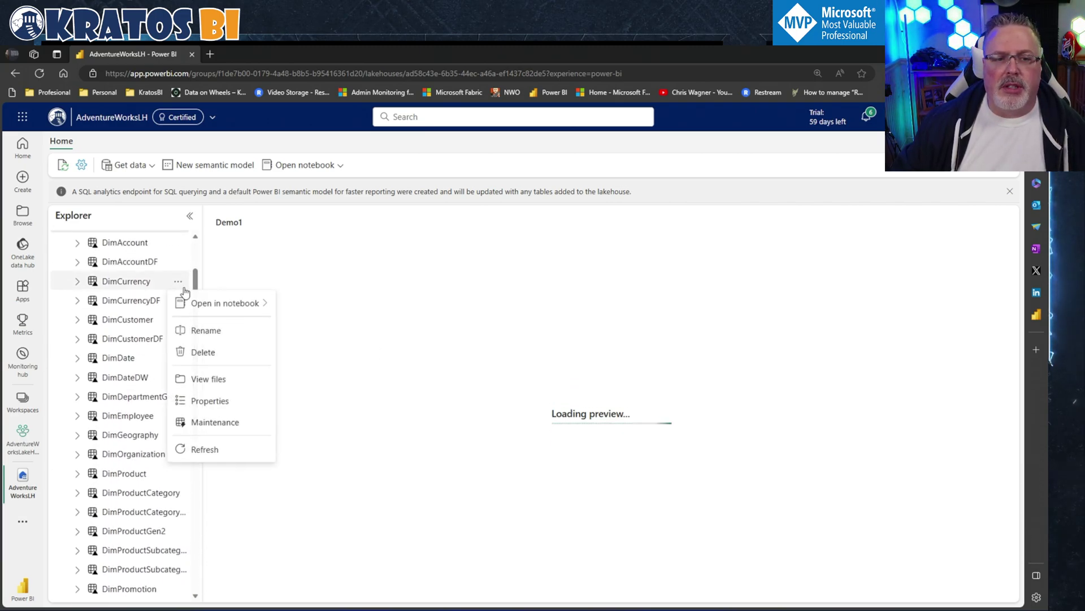
{"action": "left_click", "coordinate": [227, 429]}
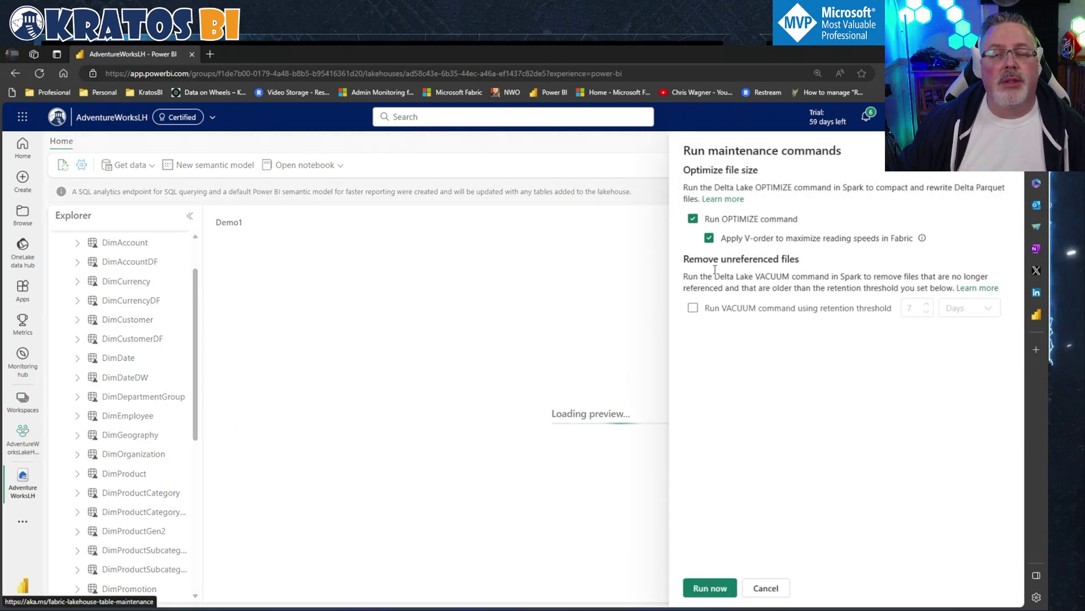
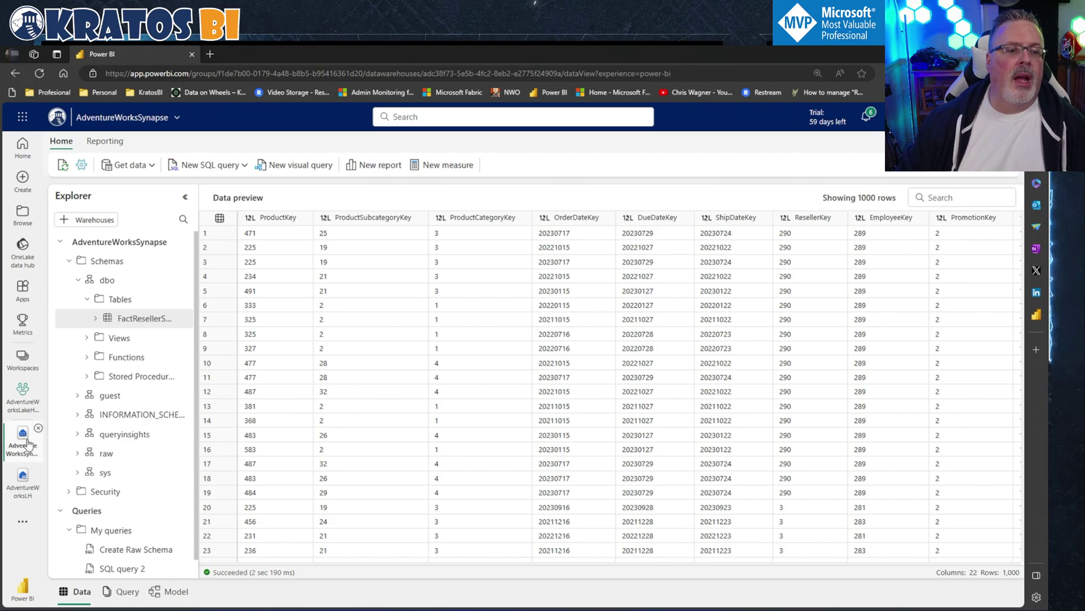
Return to the AdventureWorksLakeHouse workspace and open the full list of item types for creating a new item.
{"action": "left_click", "coordinate": [22, 403]}
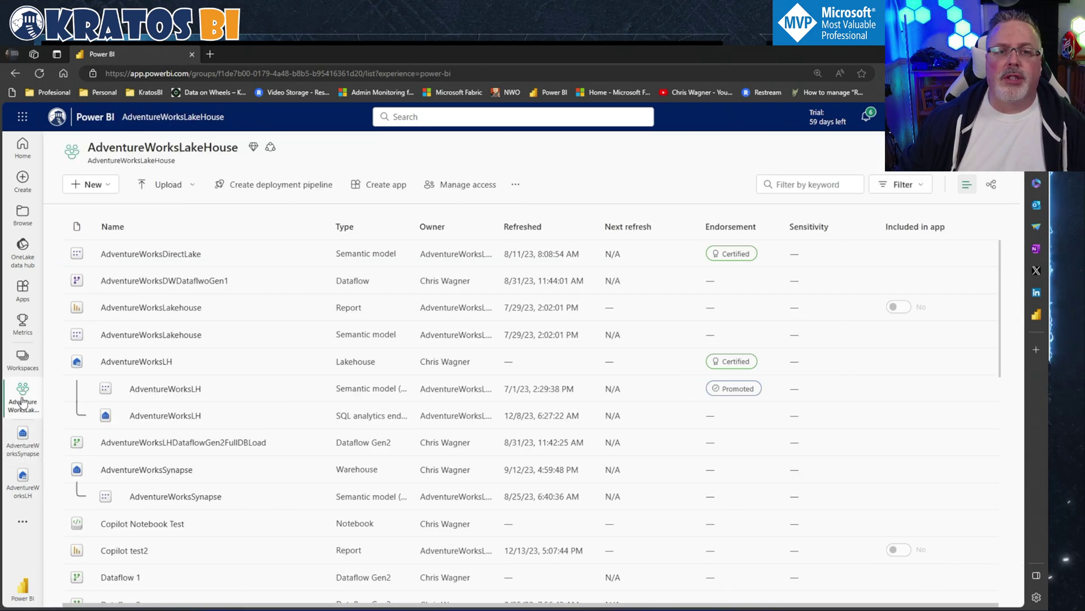
{"action": "left_click", "coordinate": [90, 184]}
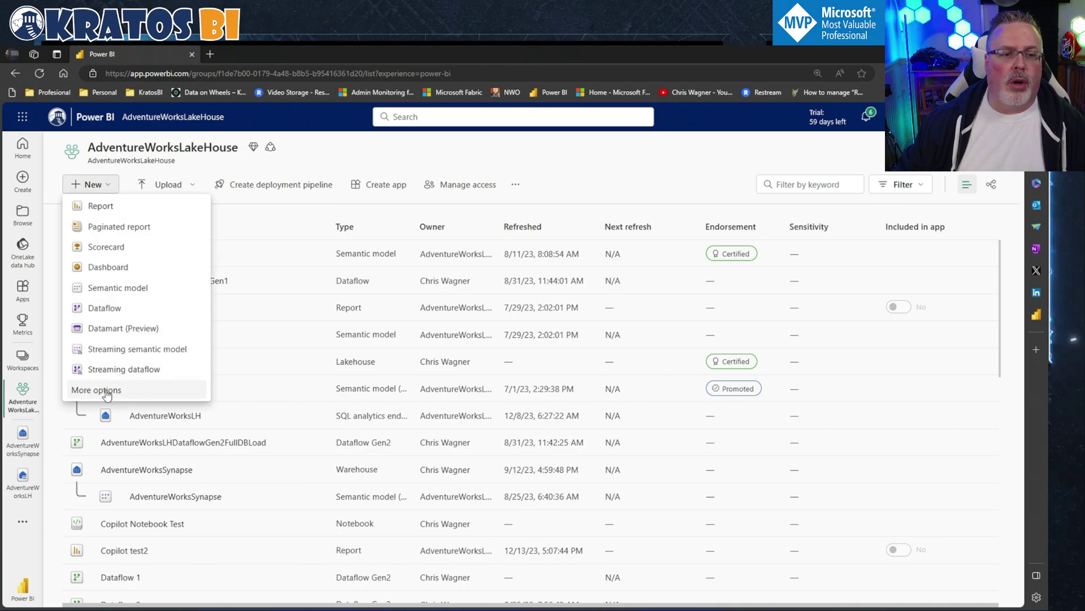
{"action": "left_click", "coordinate": [106, 392]}
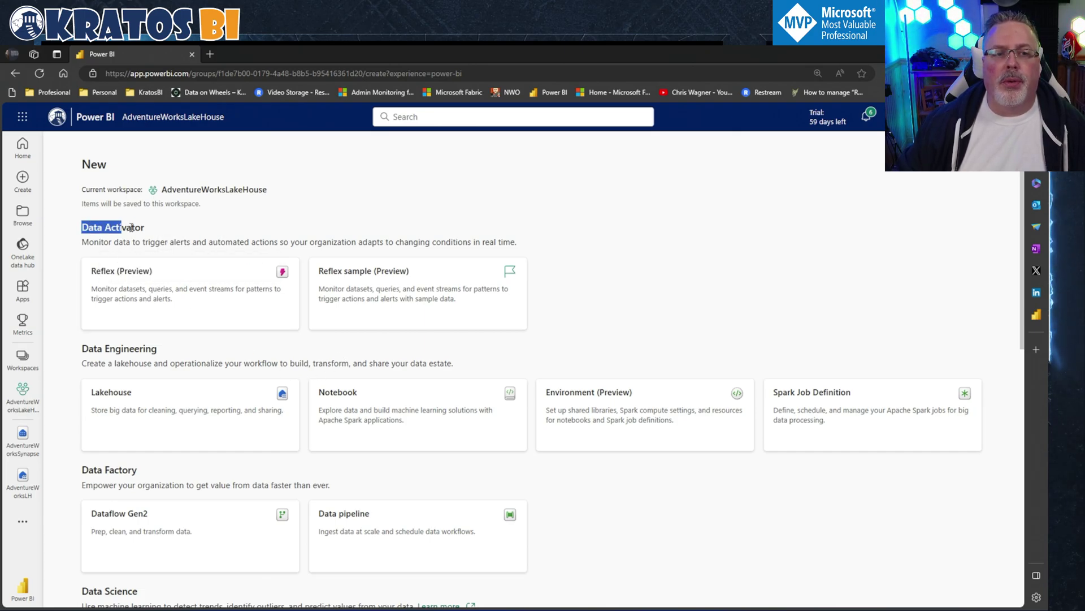
Examine the new item types of each workload from Data Activator through Real-Time Analytics, marking the Data Activator heading and the Real-Time Analytics section.
{"action": "left_click_drag", "start_coordinate": [131, 227], "coordinate": [144, 227]}
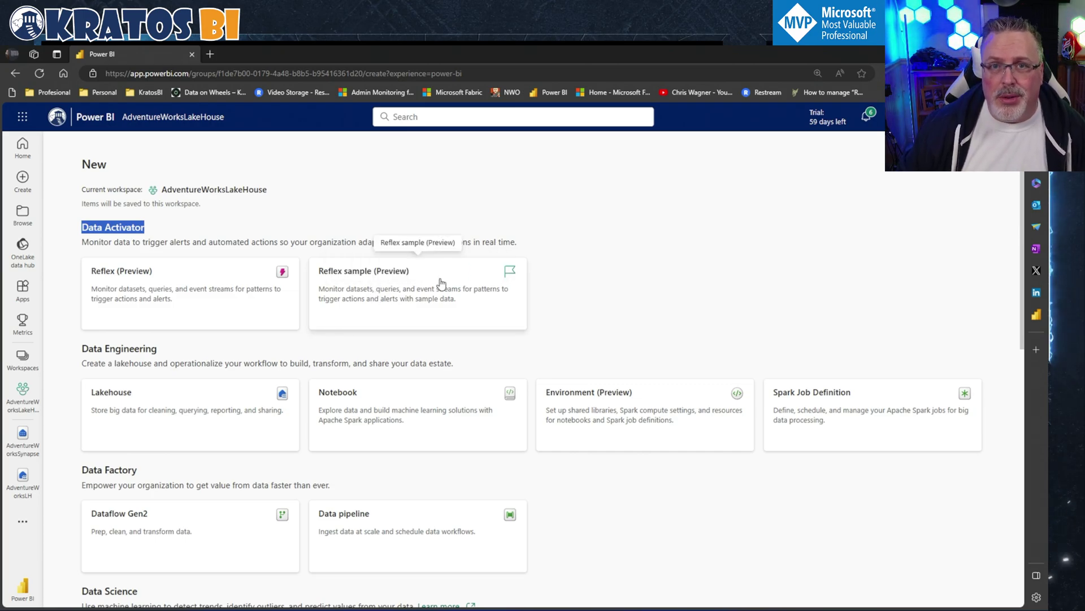
{"action": "scroll", "coordinate": [288, 312], "scroll_direction": "down", "scroll_amount": 3}
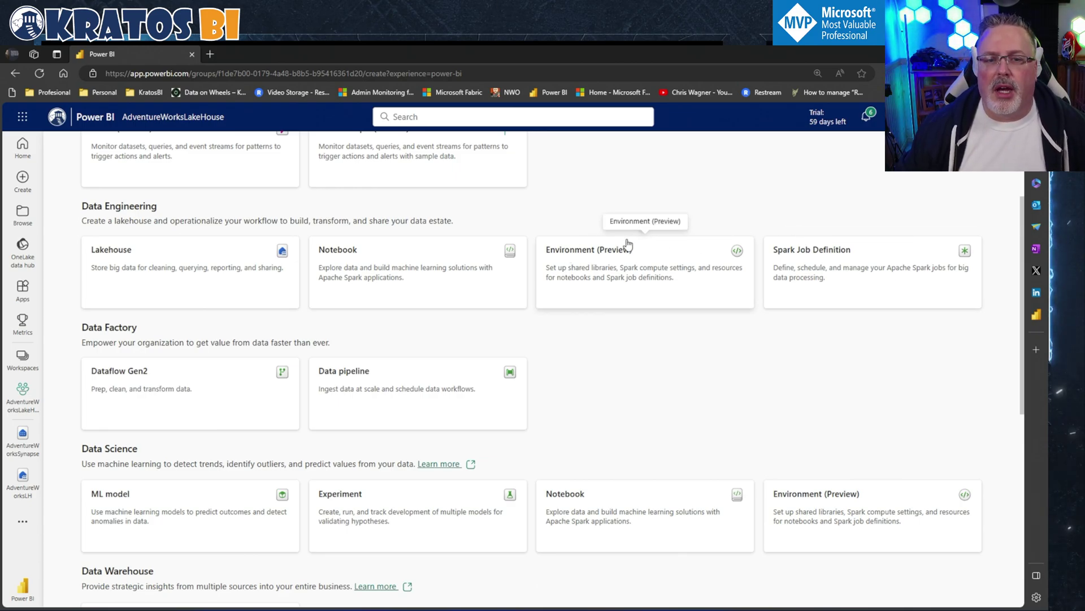
{"action": "scroll", "coordinate": [596, 325], "scroll_direction": "down", "scroll_amount": 3}
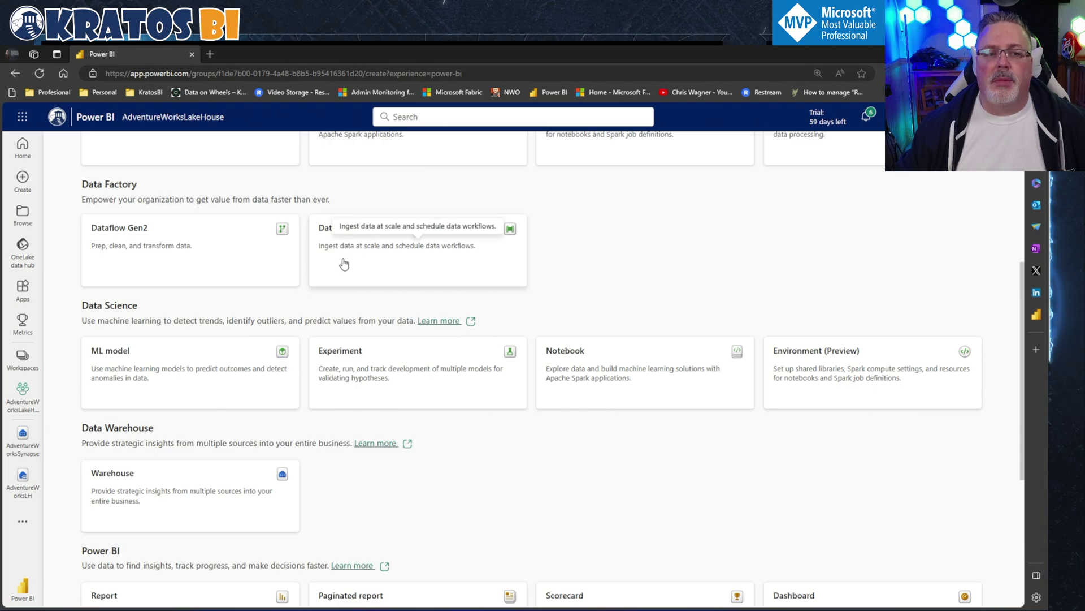
{"action": "scroll", "coordinate": [328, 291], "scroll_direction": "down", "scroll_amount": 2}
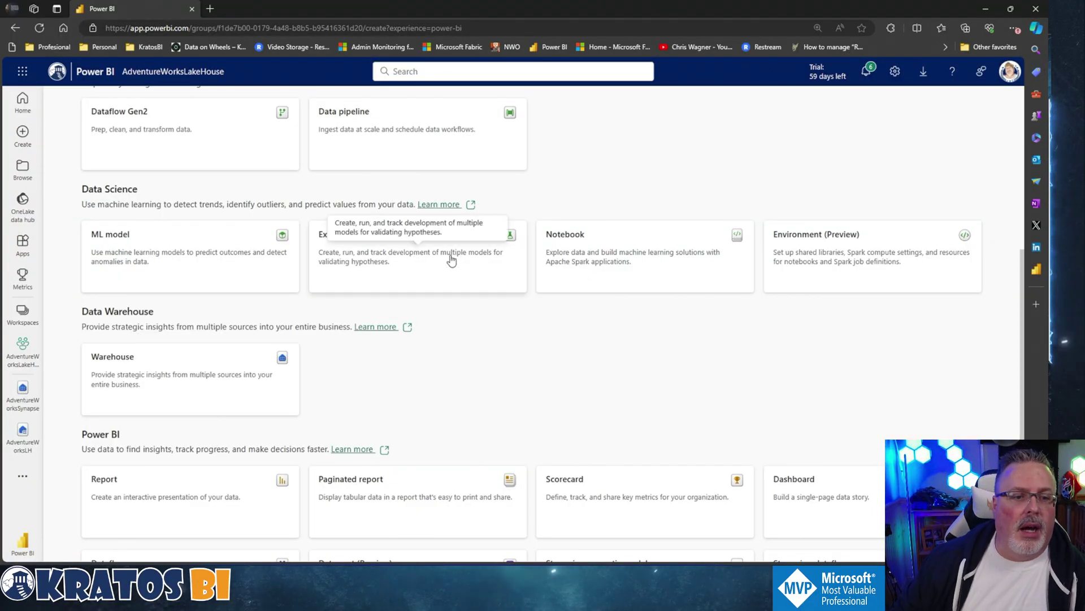
{"action": "scroll", "coordinate": [117, 308], "scroll_direction": "down", "scroll_amount": 4}
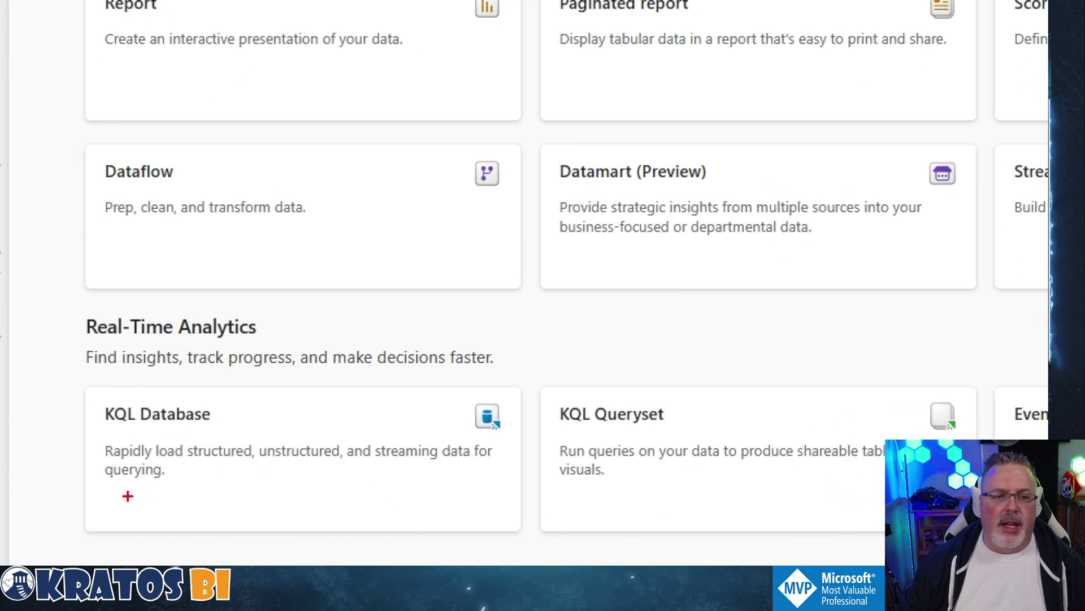
{"action": "mouse_move", "coordinate": [51, 305]}
{"action": "left_mouse_down"}
{"action": "mouse_move", "coordinate": [635, 557]}
{"action": "mouse_move", "coordinate": [992, 556]}
{"action": "left_mouse_up"}
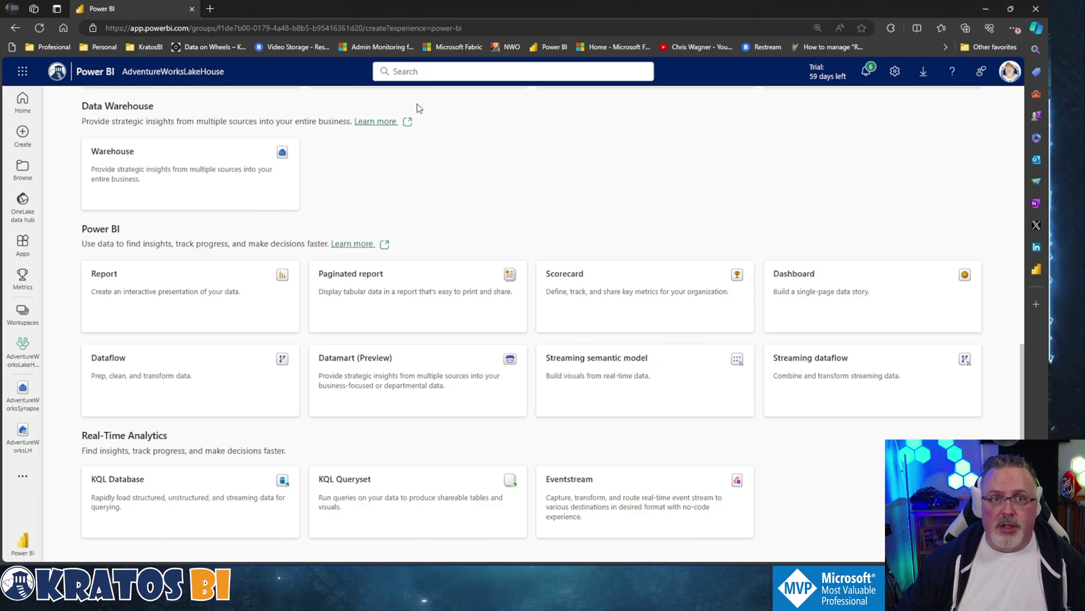
Open the Azure portal in a new browser tab and sign in with the first listed work account.
{"action": "left_click", "coordinate": [210, 9]}
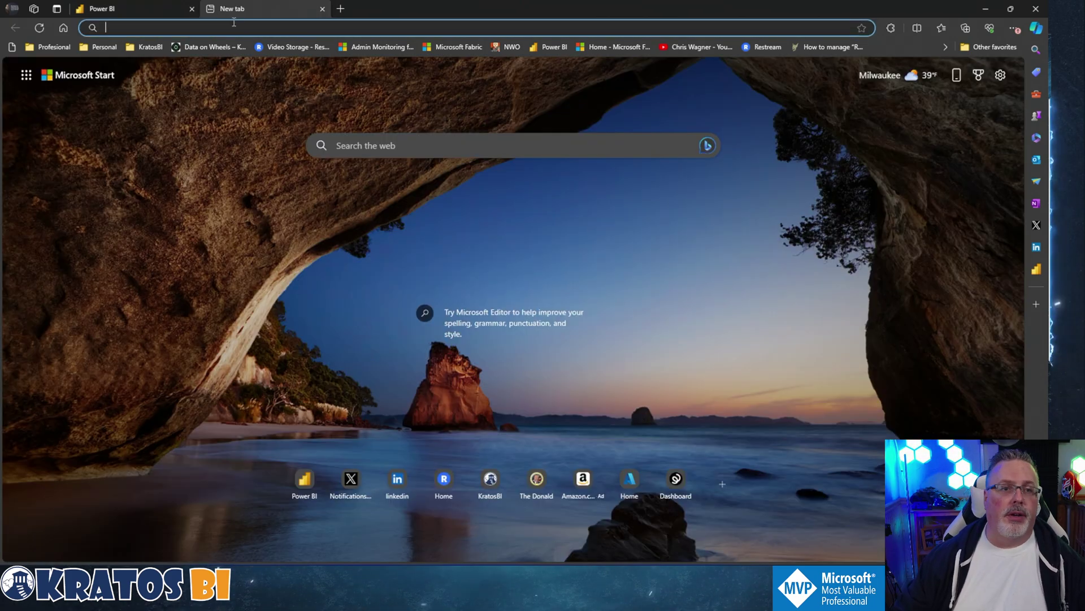
{"action": "type", "text": "port"}
{"action": "key", "text": "Return"}
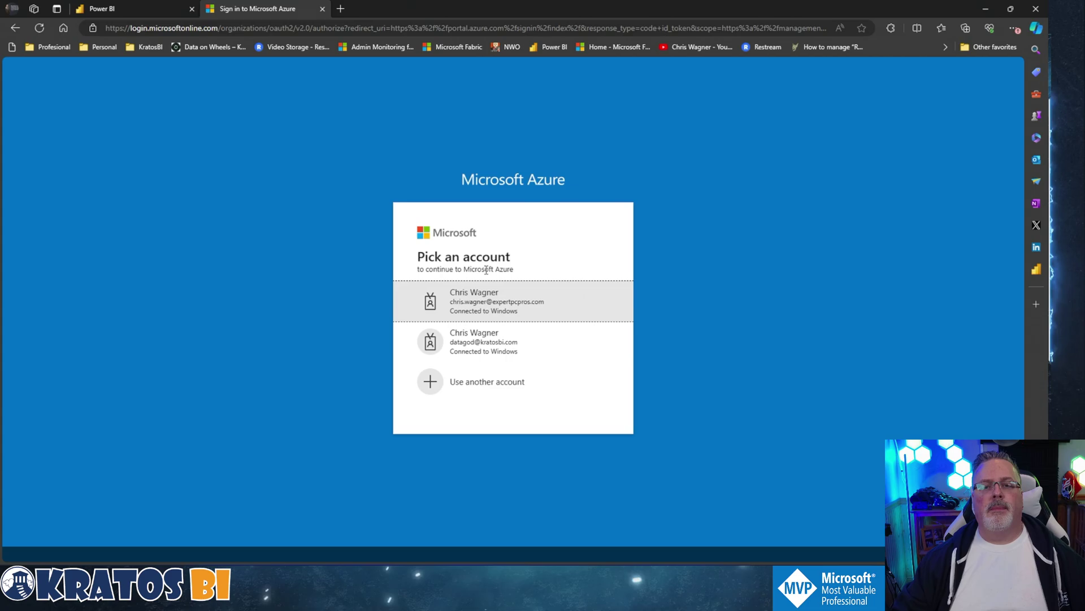
{"action": "left_click", "coordinate": [519, 305]}
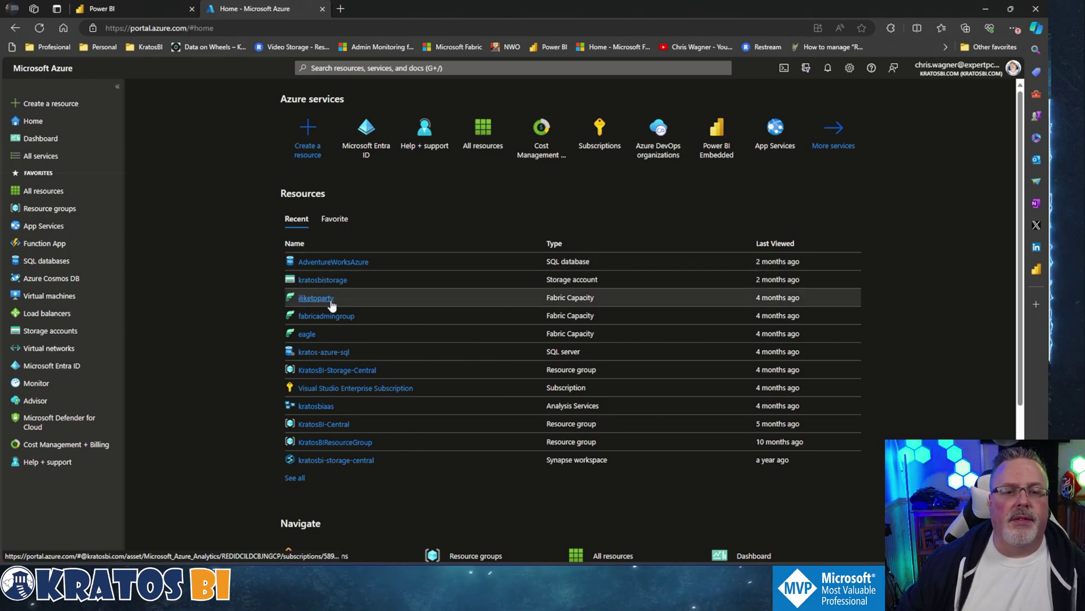
Open the size options of the eagle Fabric capacity and mark the F2 estimated monthly cost, clearing the annotations when done.
{"action": "left_click", "coordinate": [307, 333]}
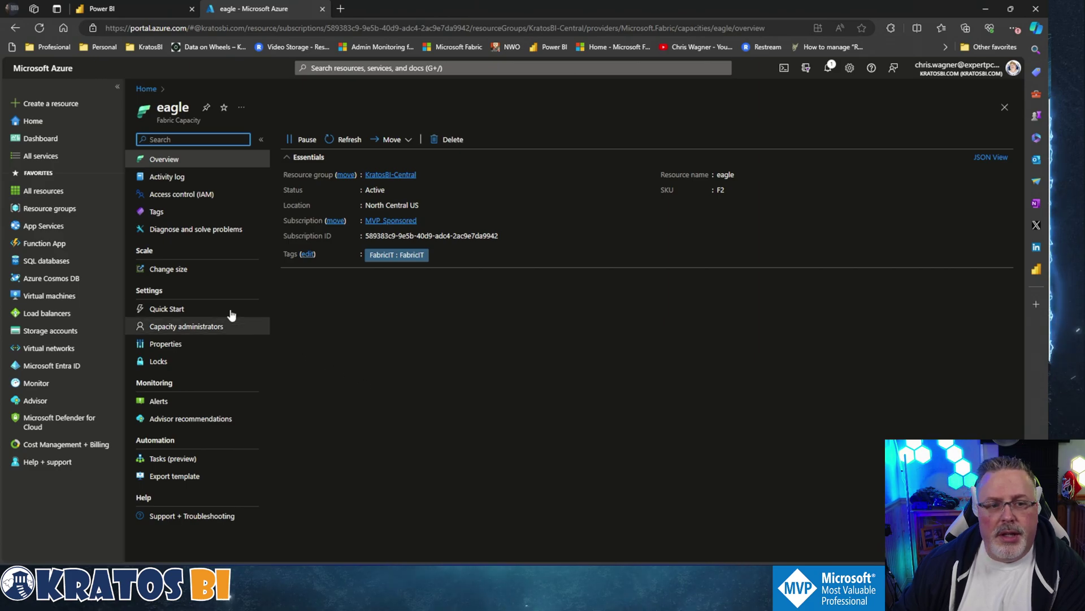
{"action": "left_click", "coordinate": [176, 274]}
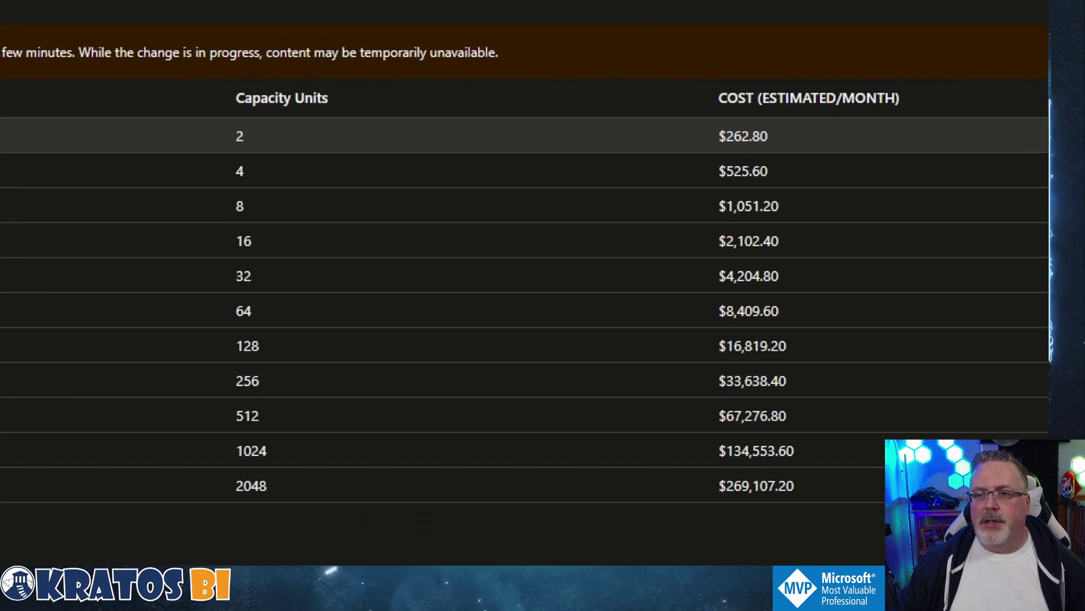
{"action": "left_click_drag", "start_coordinate": [673, 88], "coordinate": [910, 166]}
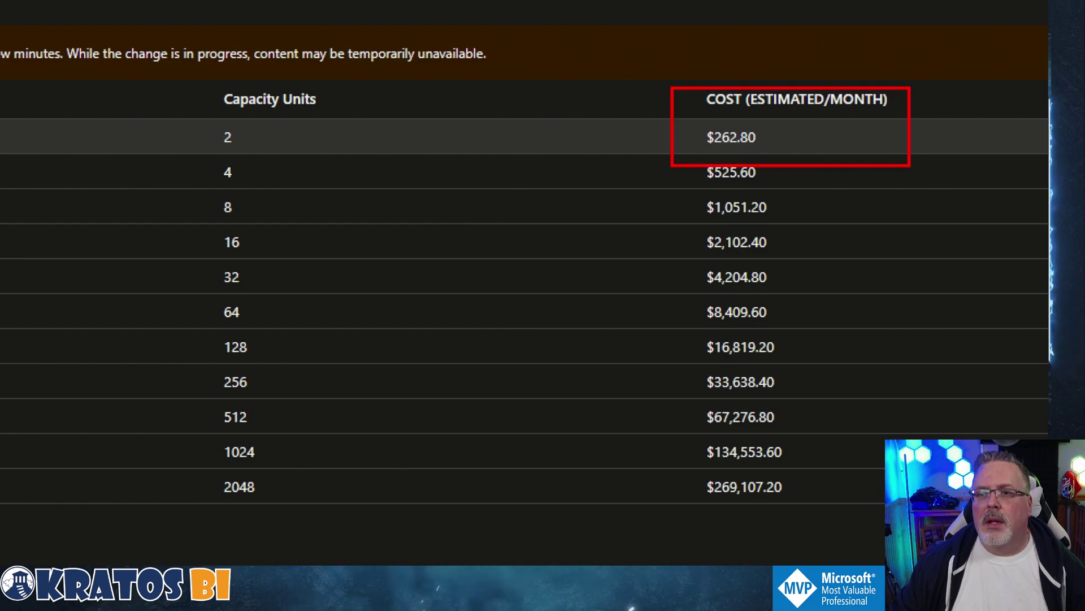
{"action": "mouse_move", "coordinate": [631, 139]}
{"action": "left_mouse_down"}
{"action": "mouse_move", "coordinate": [692, 137]}
{"action": "mouse_move", "coordinate": [675, 127]}
{"action": "mouse_move", "coordinate": [678, 160]}
{"action": "left_mouse_up"}
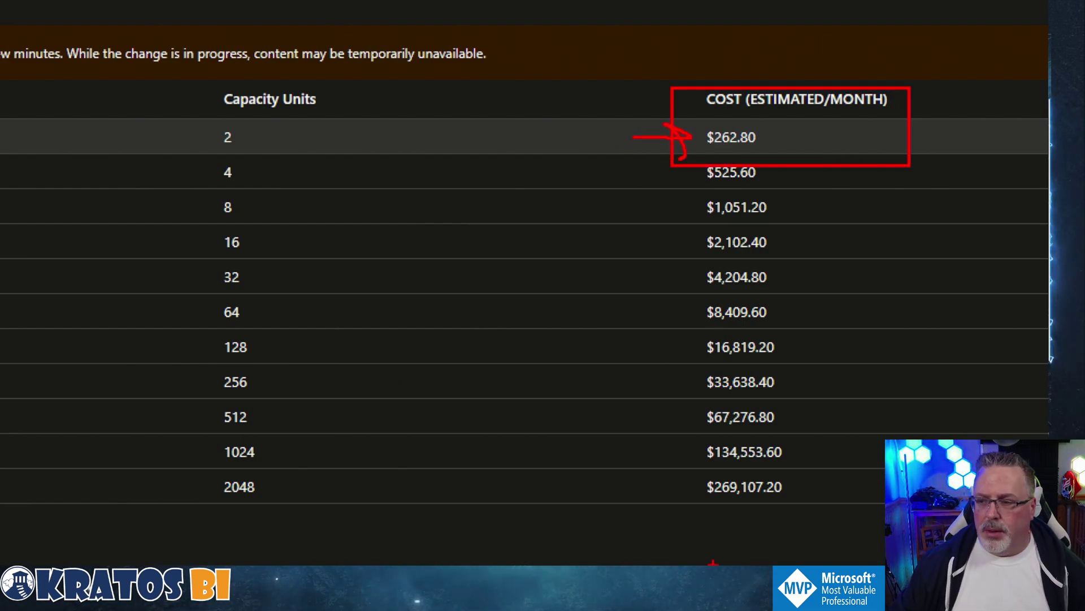
{"action": "key", "text": "Escape"}
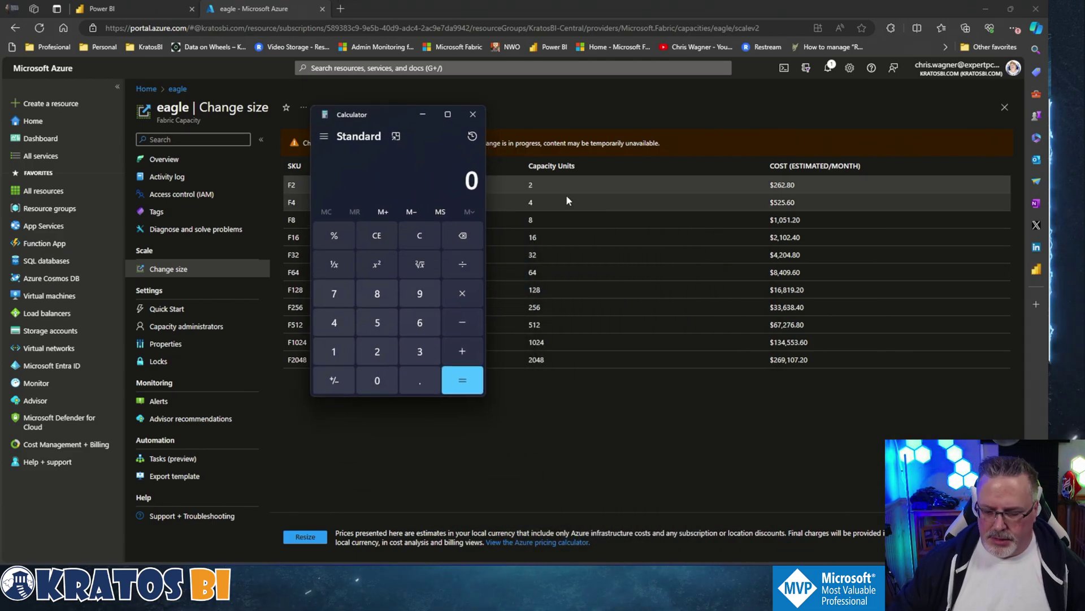
Calculate the hourly cost of the F2 capacity by dividing 262.80 by 30 days and the result by 24 hours.
{"action": "type", "text": "262."}
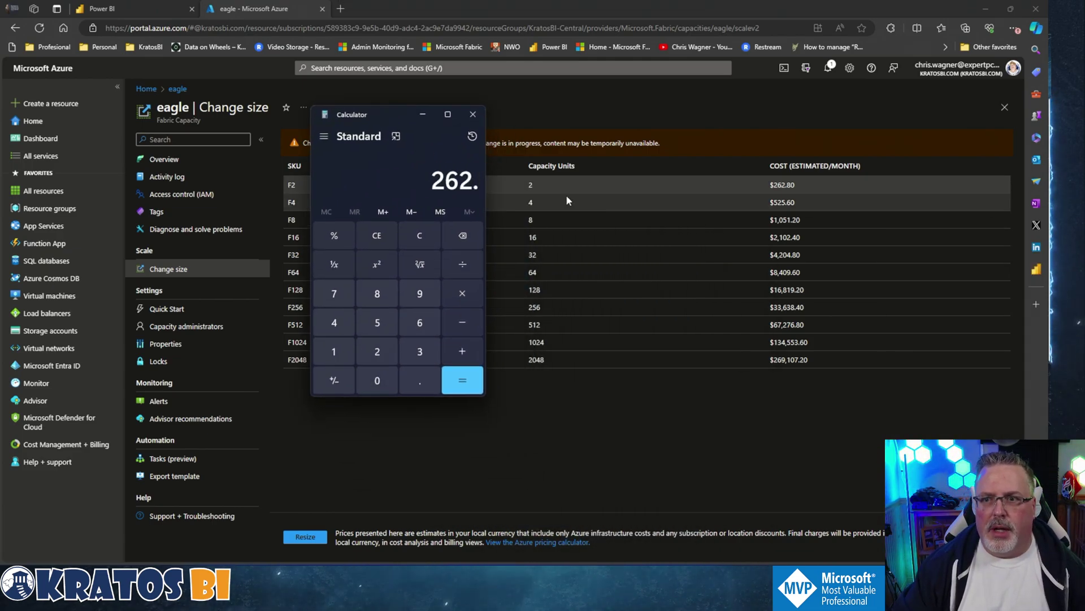
{"action": "type", "text": "80"}
{"action": "key", "text": "slash"}
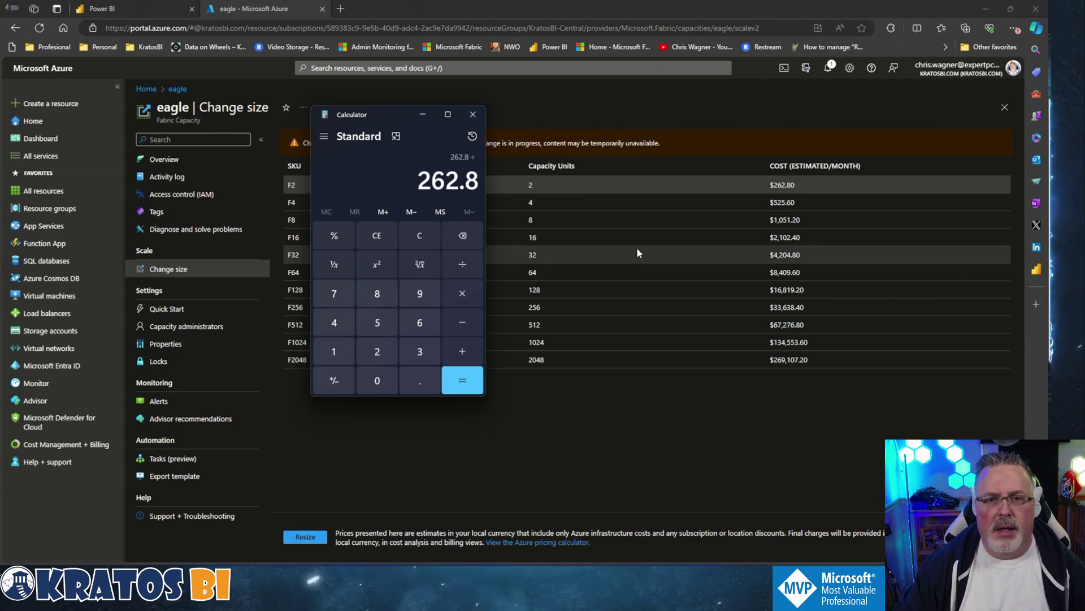
{"action": "type", "text": "30"}
{"action": "key", "text": "Return"}
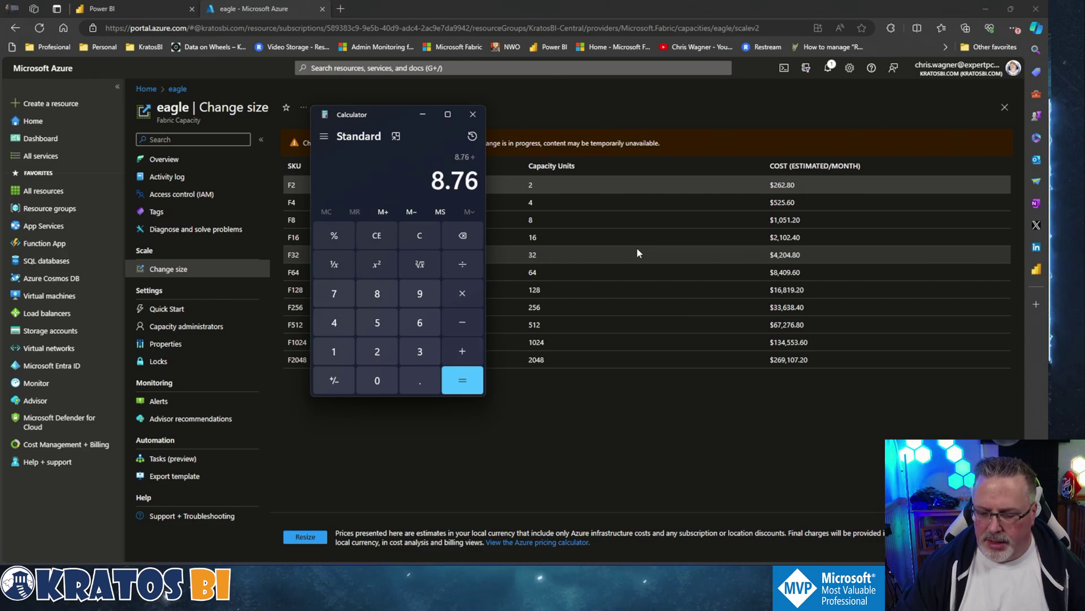
{"action": "key", "text": "slash"}
{"action": "type", "text": "24"}
{"action": "key", "text": "Return"}
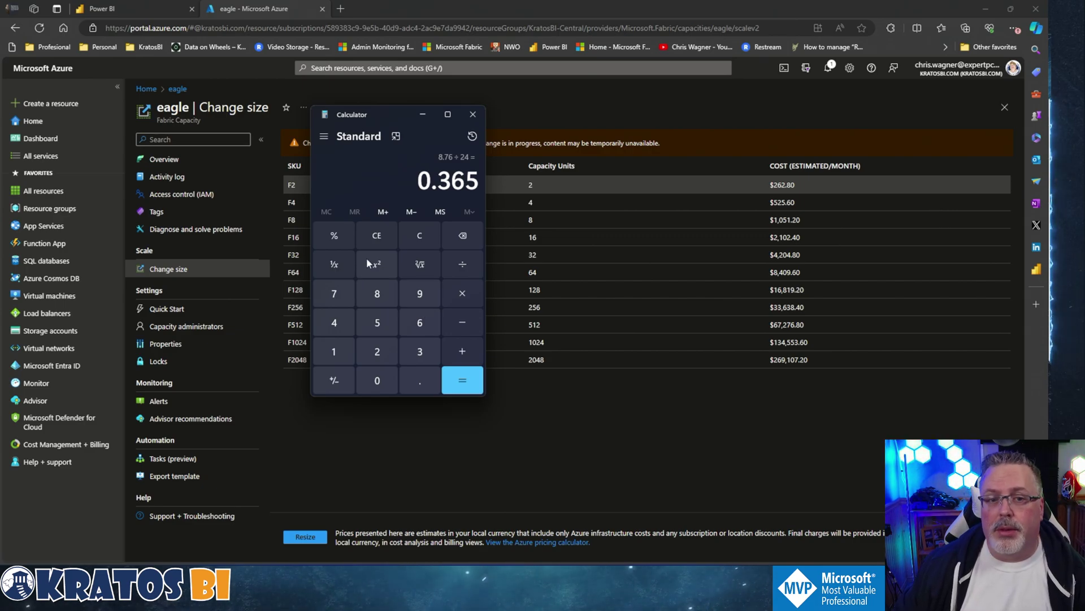
Clear the calculator, divide 10 by 0.365 to get the F2 hours that $10 covers, and put the calculator away.
{"action": "left_click", "coordinate": [419, 238]}
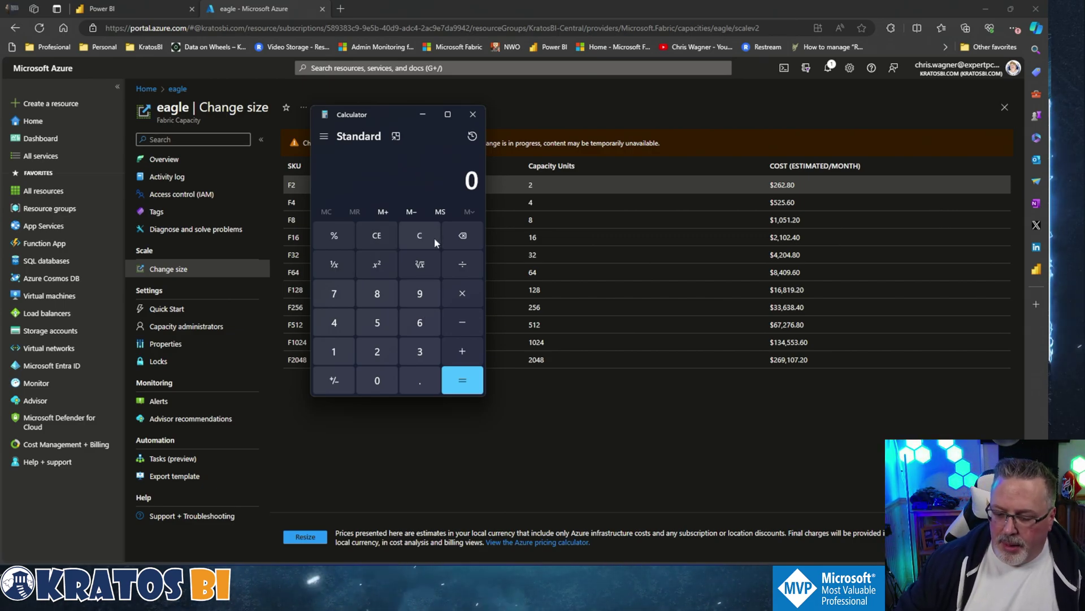
{"action": "type", "text": "10."}
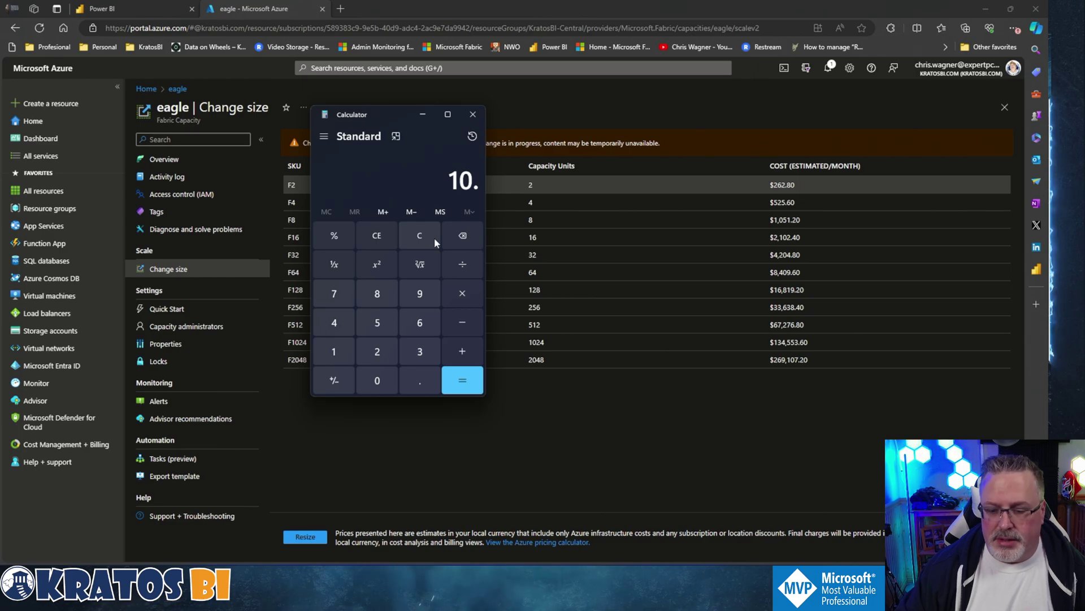
{"action": "type", "text": "/.365"}
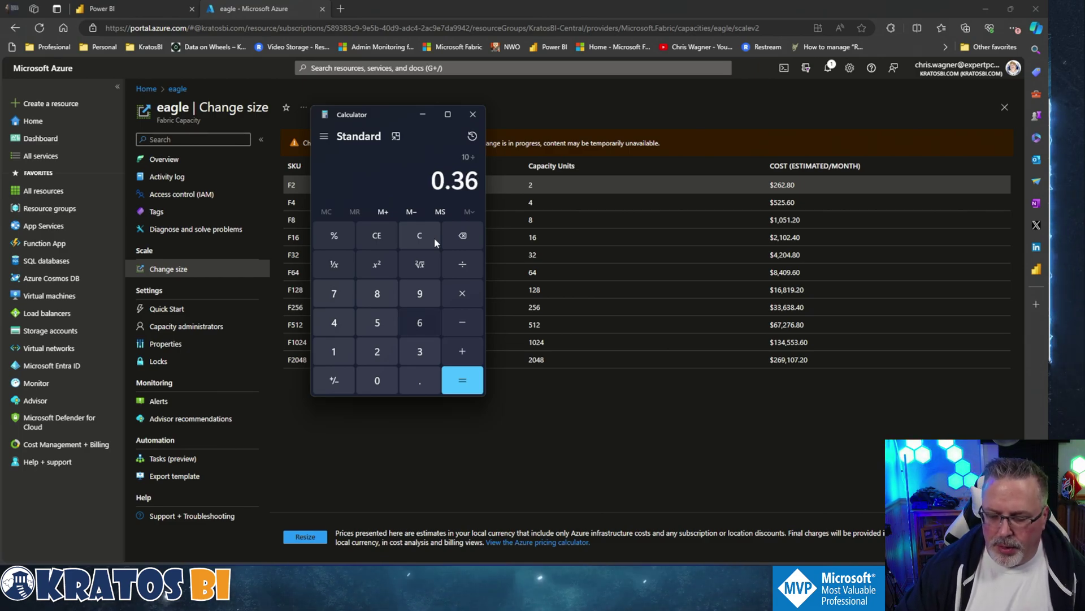
{"action": "key", "text": "Return"}
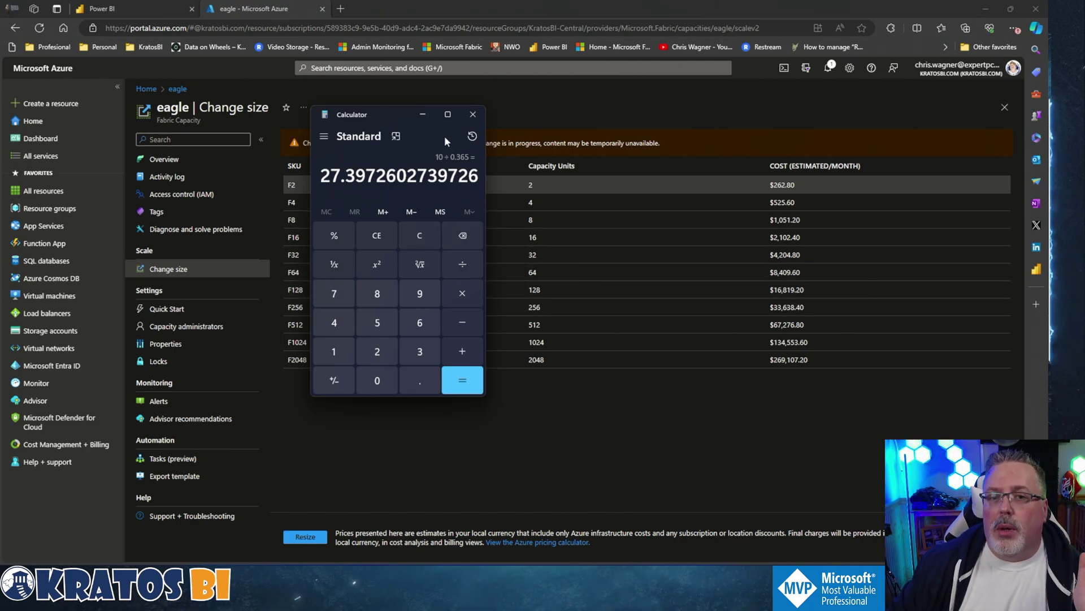
{"action": "left_click", "coordinate": [423, 115]}
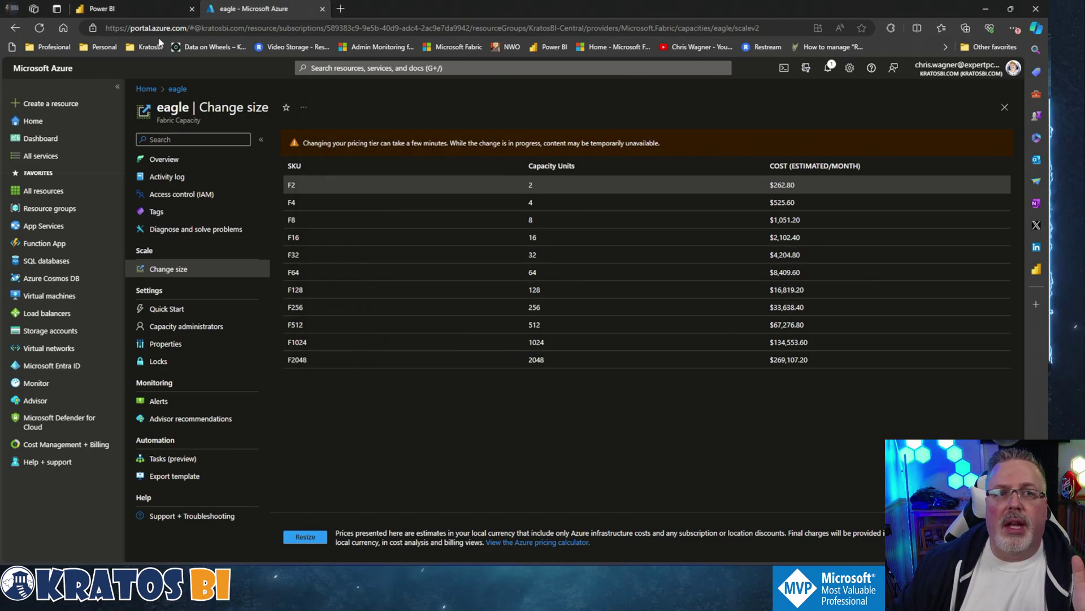
Return from the Azure portal to Power BI and open the Admin portal from its settings.
{"action": "left_click", "coordinate": [144, 9]}
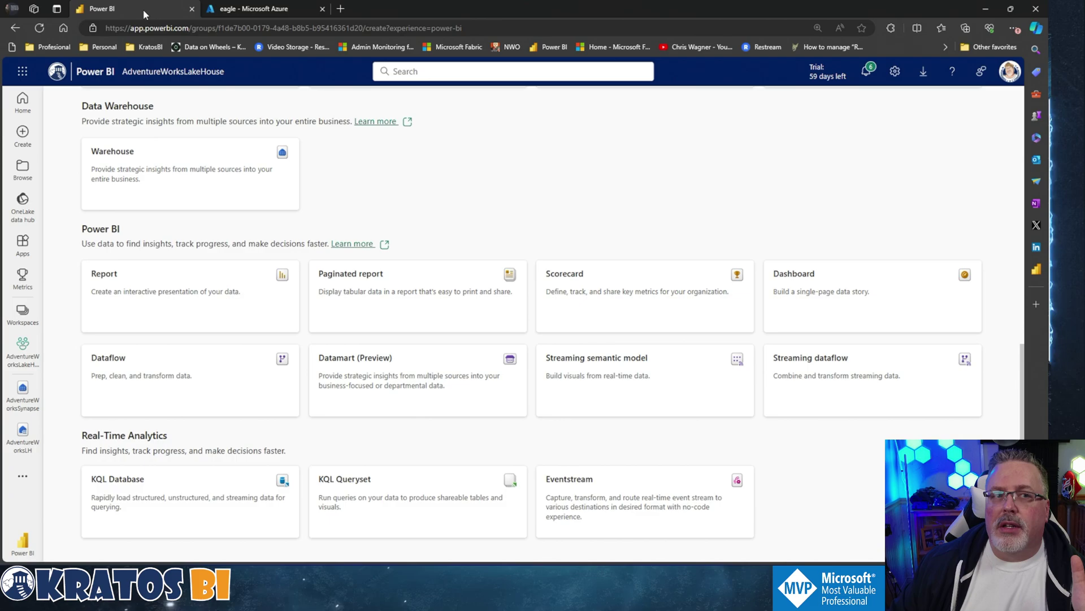
{"action": "left_click", "coordinate": [255, 10]}
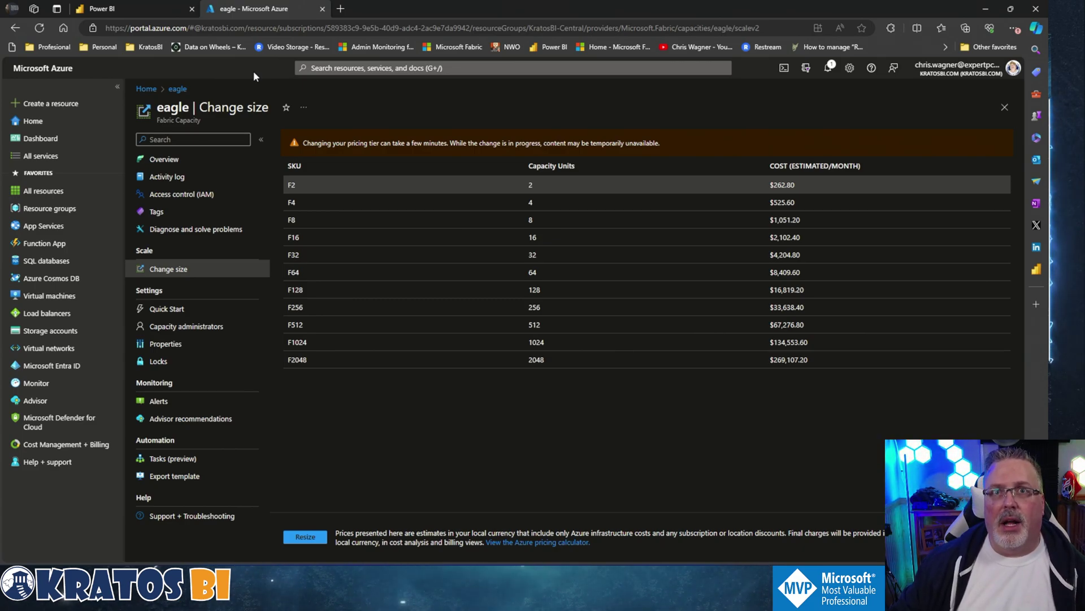
{"action": "left_click", "coordinate": [164, 12]}
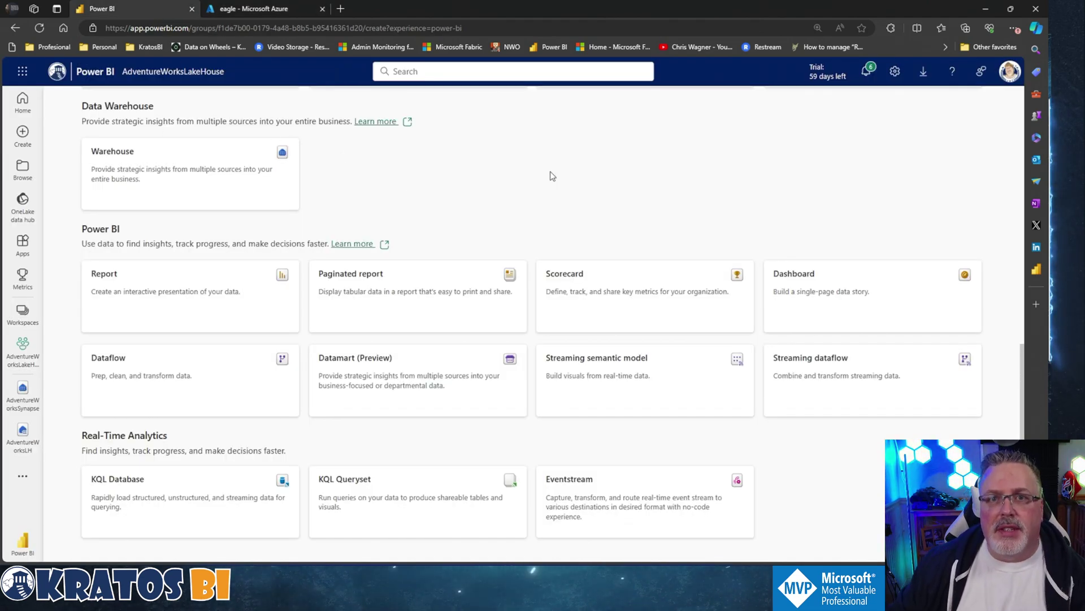
{"action": "left_click", "coordinate": [893, 78]}
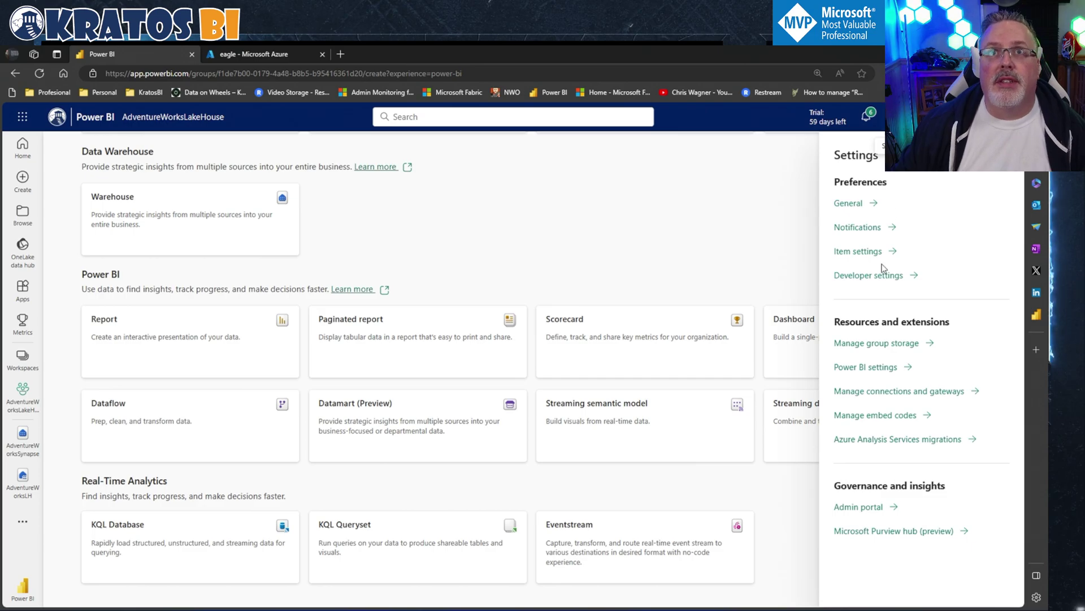
{"action": "left_click", "coordinate": [858, 504]}
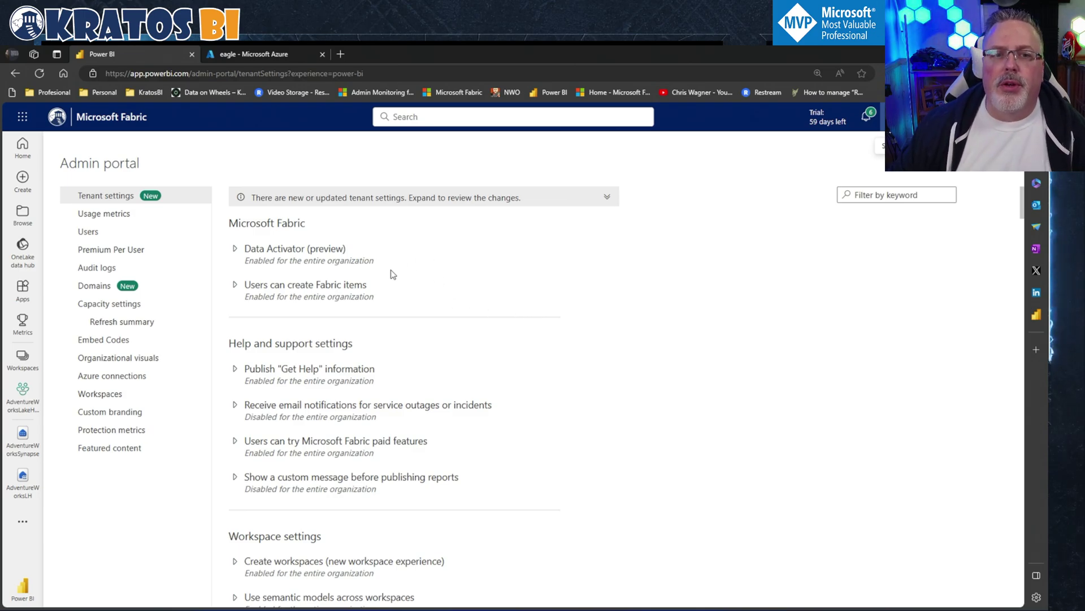
Examine the tenant settings from the Microsoft Fabric section down to App settings and Integration settings.
{"action": "scroll", "coordinate": [391, 274], "scroll_direction": "down", "scroll_amount": 3}
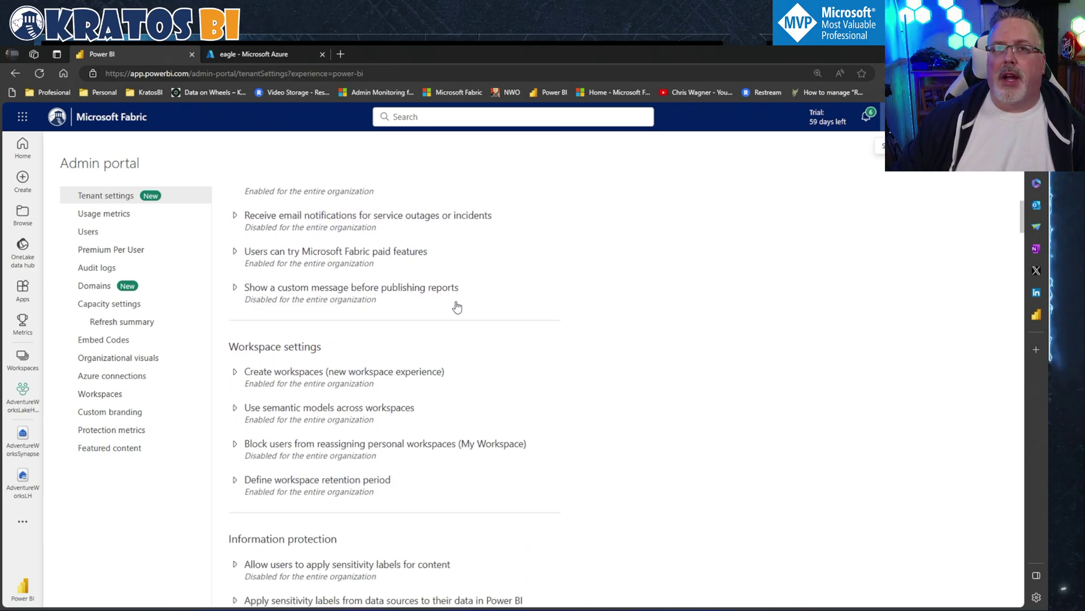
{"action": "scroll", "coordinate": [455, 306], "scroll_direction": "down", "scroll_amount": 5}
{"action": "scroll", "coordinate": [458, 306], "scroll_direction": "down", "scroll_amount": 3}
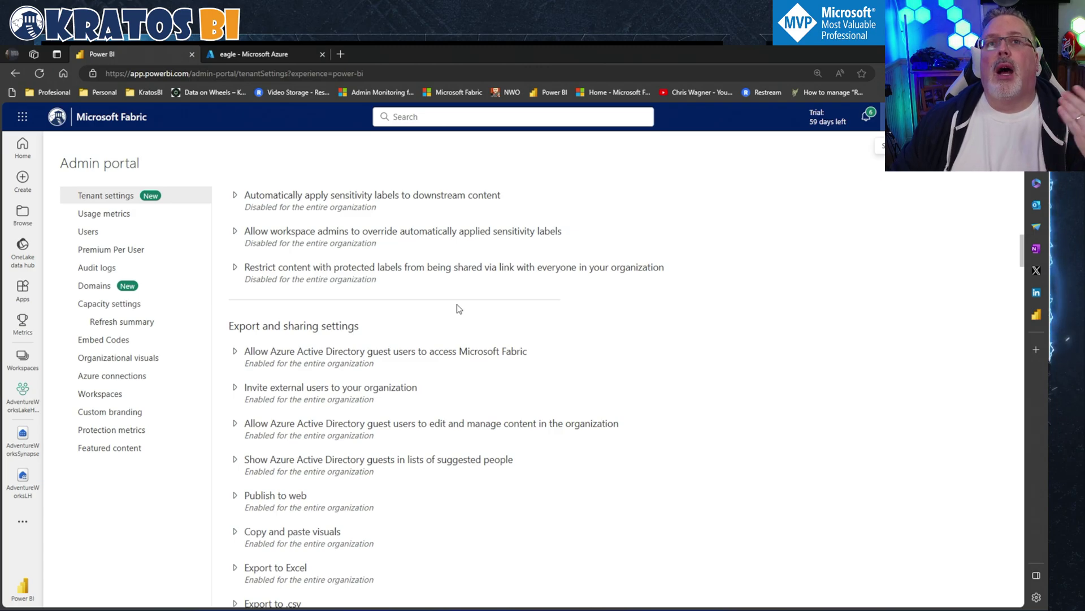
{"action": "scroll", "coordinate": [459, 308], "scroll_direction": "down", "scroll_amount": 1}
{"action": "scroll", "coordinate": [459, 309], "scroll_direction": "down", "scroll_amount": 7}
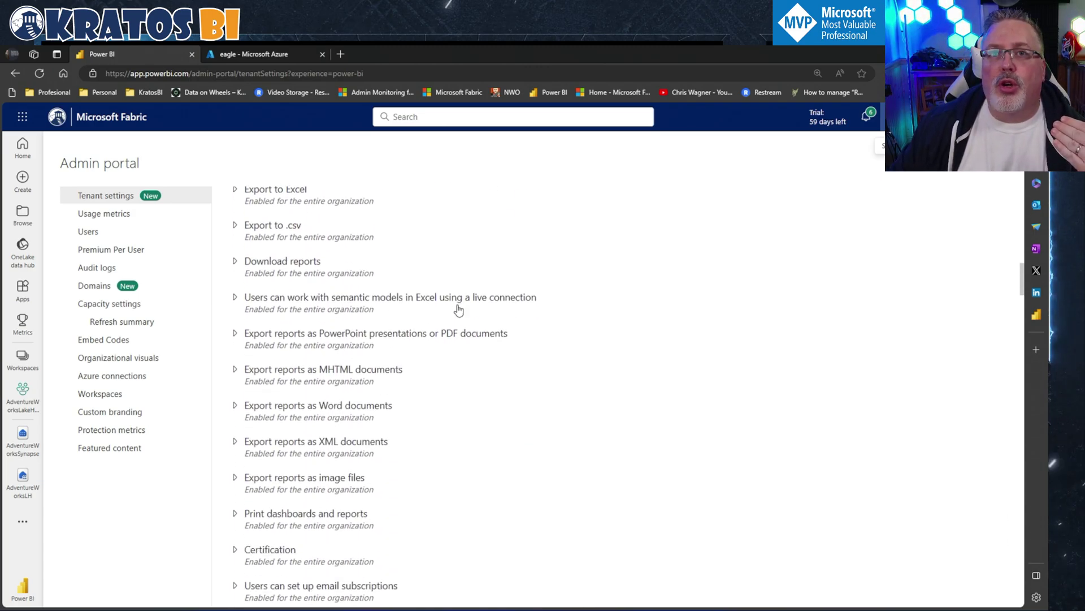
{"action": "scroll", "coordinate": [461, 307], "scroll_direction": "down", "scroll_amount": 4}
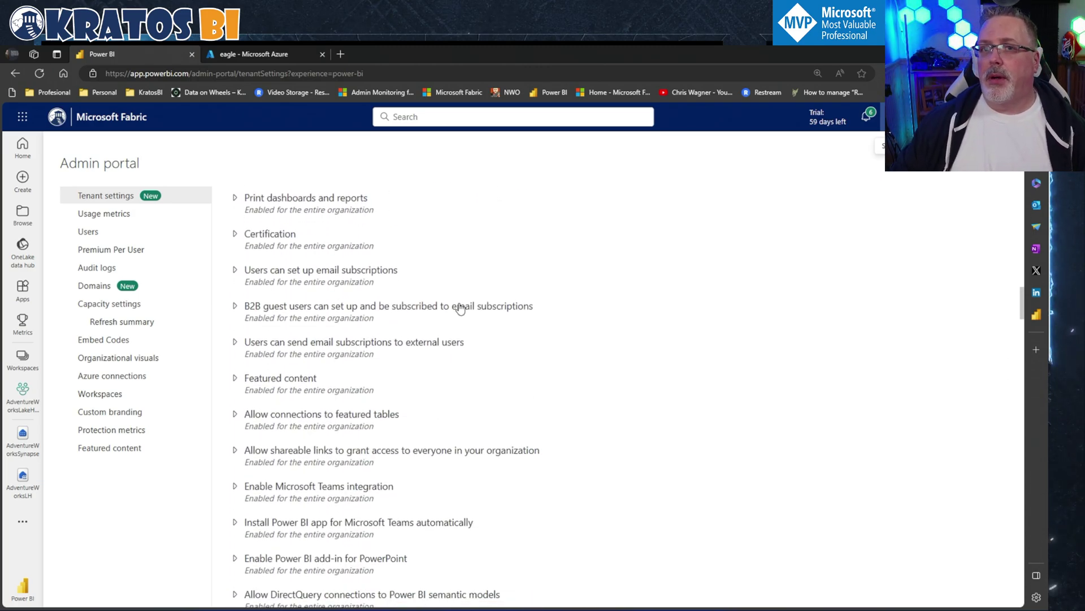
{"action": "scroll", "coordinate": [461, 307], "scroll_direction": "down", "scroll_amount": 8}
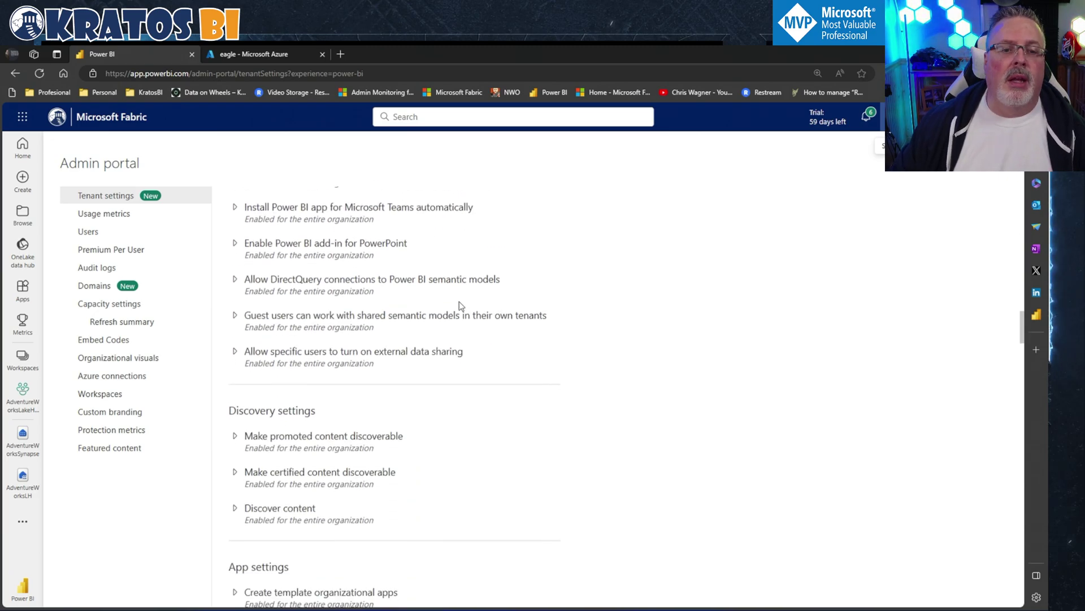
{"action": "scroll", "coordinate": [460, 305], "scroll_direction": "down", "scroll_amount": 1}
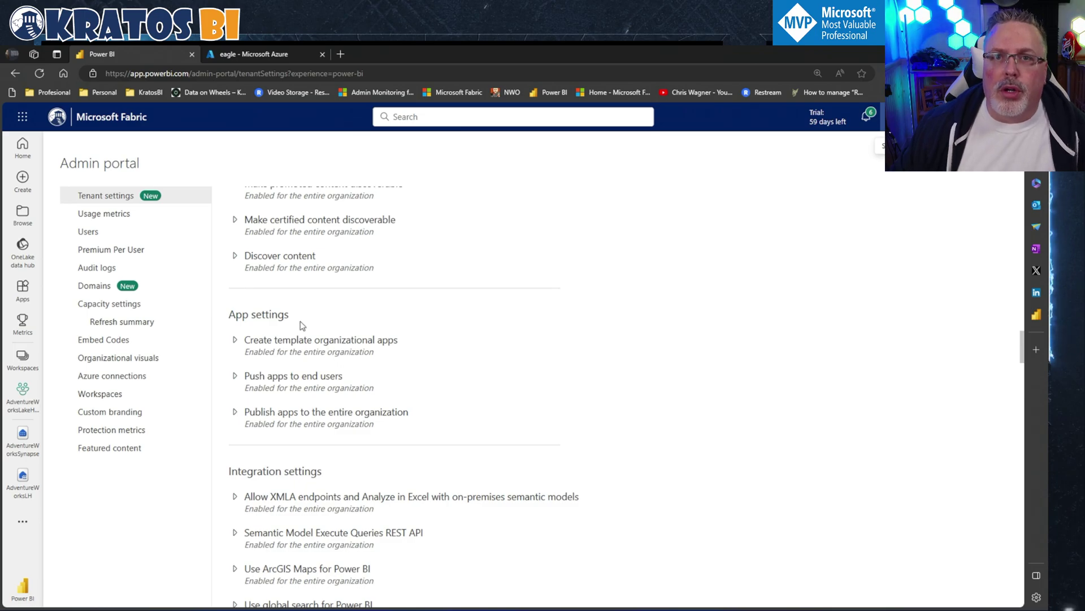
Inspect the options of the Discover content tenant setting, collapse it and go back up to Information protection.
{"action": "left_click", "coordinate": [235, 259]}
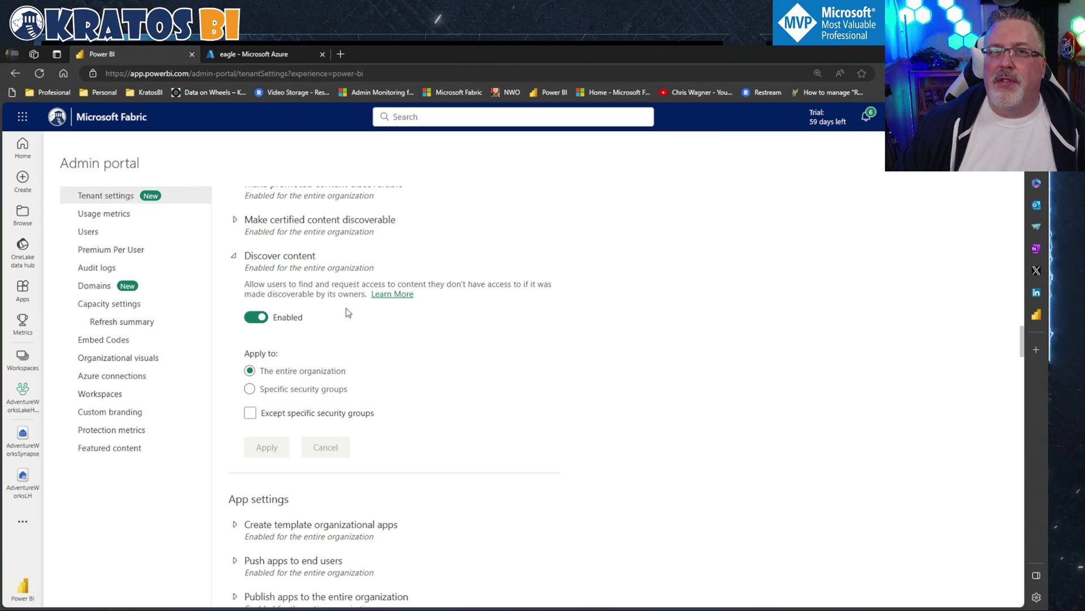
{"action": "left_click", "coordinate": [235, 257]}
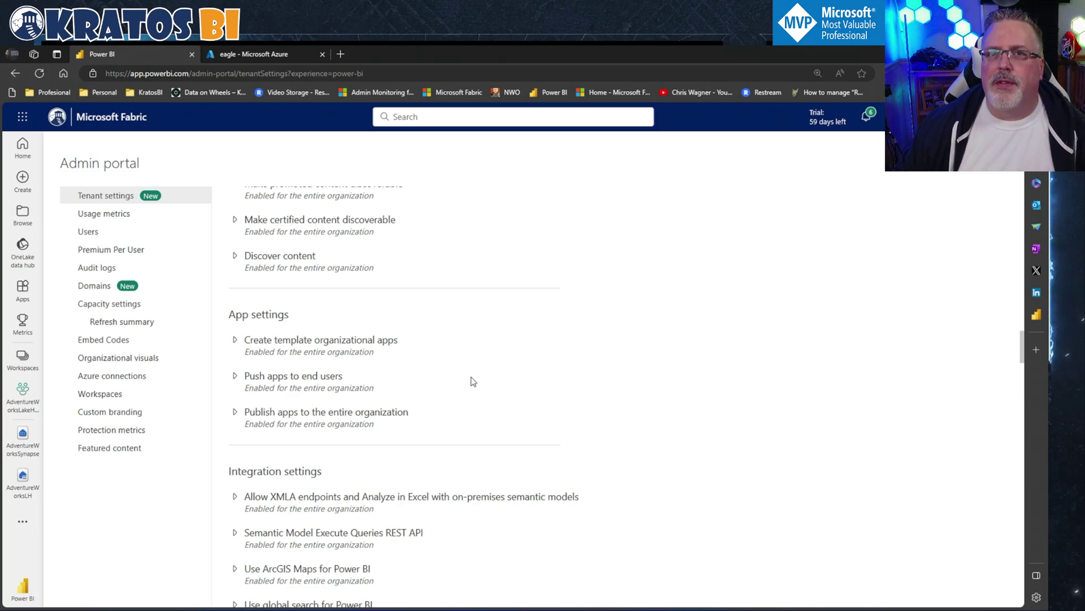
{"action": "scroll", "coordinate": [472, 380], "scroll_direction": "up", "scroll_amount": 15}
{"action": "scroll", "coordinate": [448, 368], "scroll_direction": "up", "scroll_amount": 7}
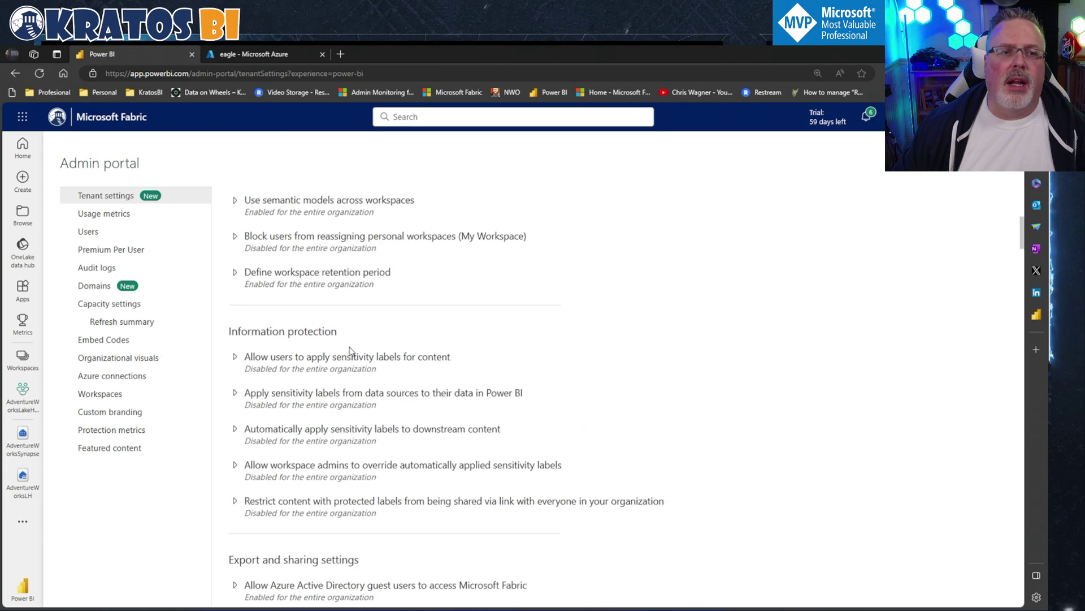
Examine the Usage metrics, Users, Premium Per User, Audit logs and Domains pages of the Admin portal.
{"action": "left_click", "coordinate": [111, 215]}
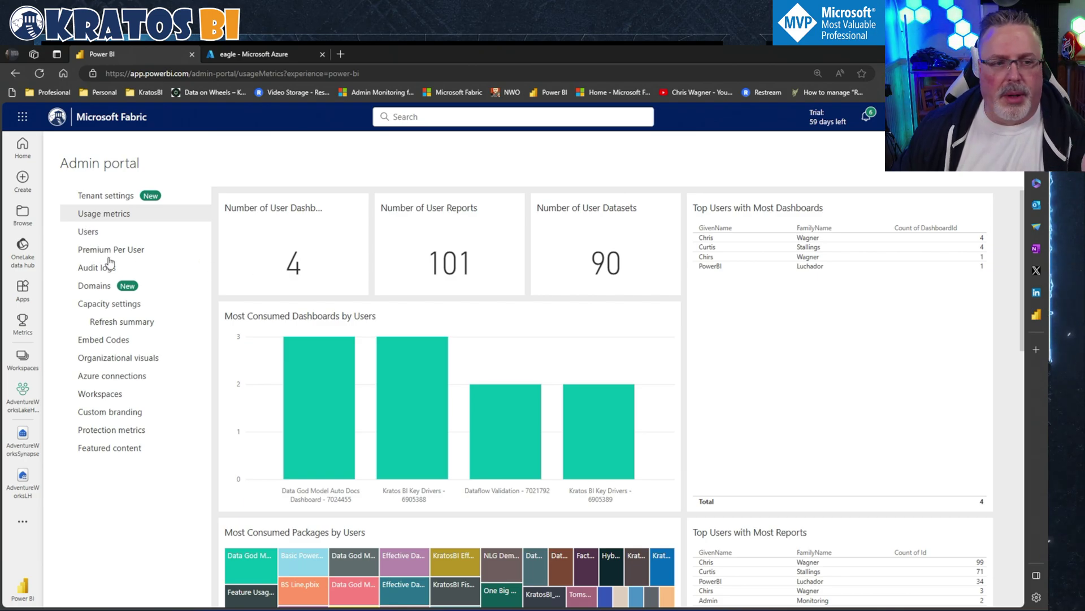
{"action": "left_click", "coordinate": [88, 232]}
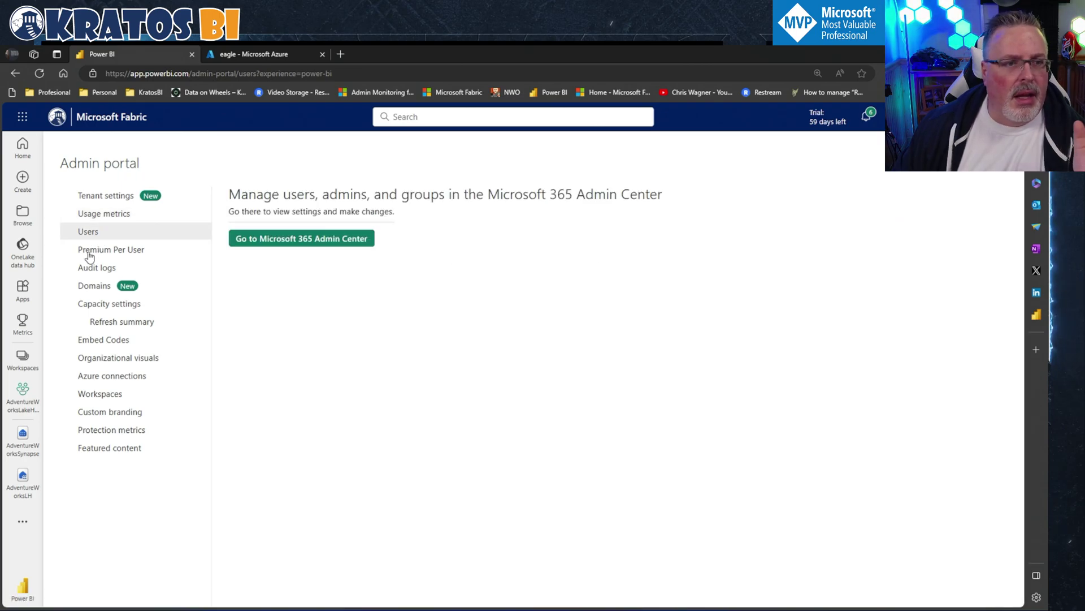
{"action": "left_click", "coordinate": [89, 252]}
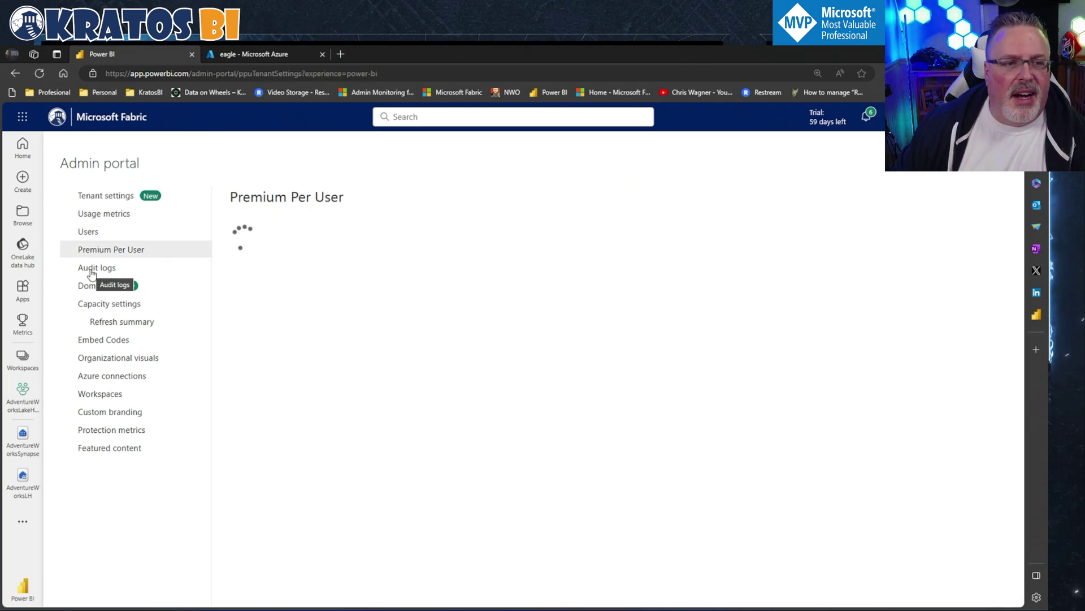
{"action": "left_click", "coordinate": [91, 273]}
{"action": "left_click", "coordinate": [94, 289]}
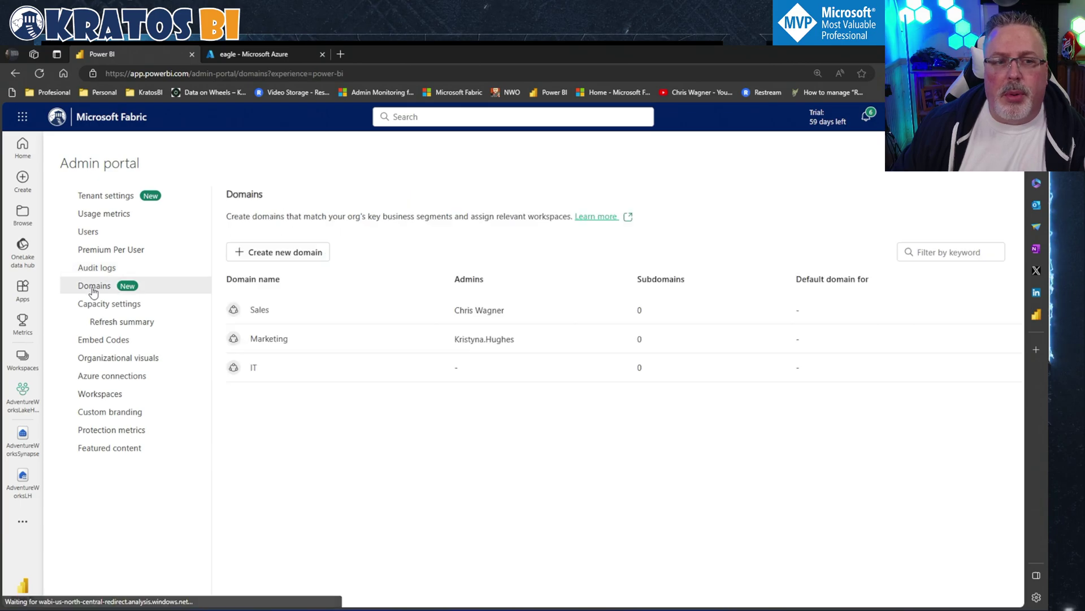
Examine the Capacity settings, Organizational visuals, Azure connections and Workspaces pages, ending back on Tenant settings.
{"action": "left_click", "coordinate": [113, 311]}
{"action": "left_click", "coordinate": [105, 359]}
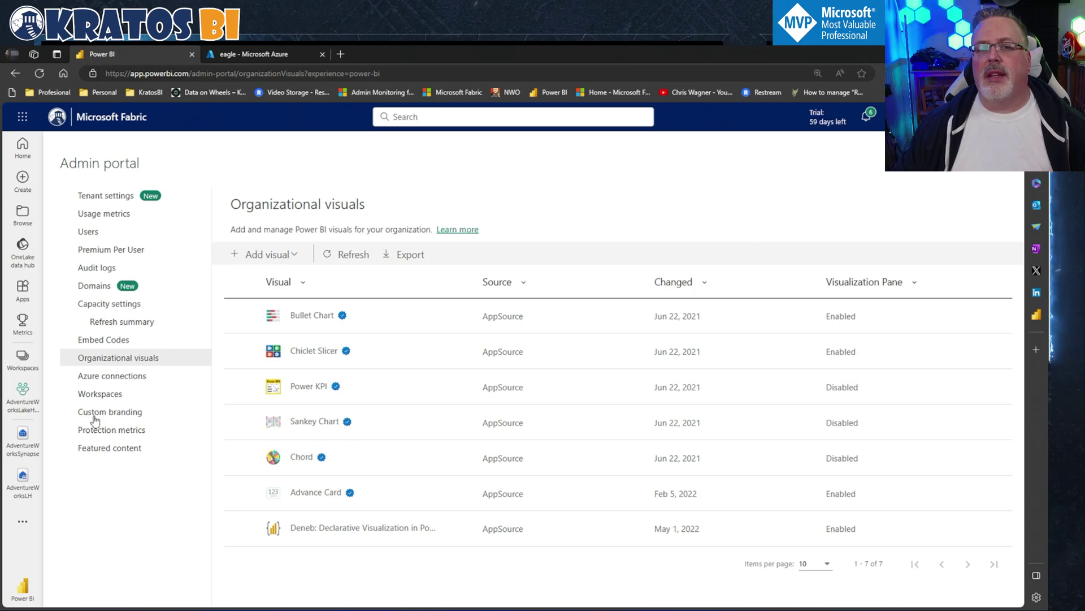
{"action": "left_click", "coordinate": [105, 387]}
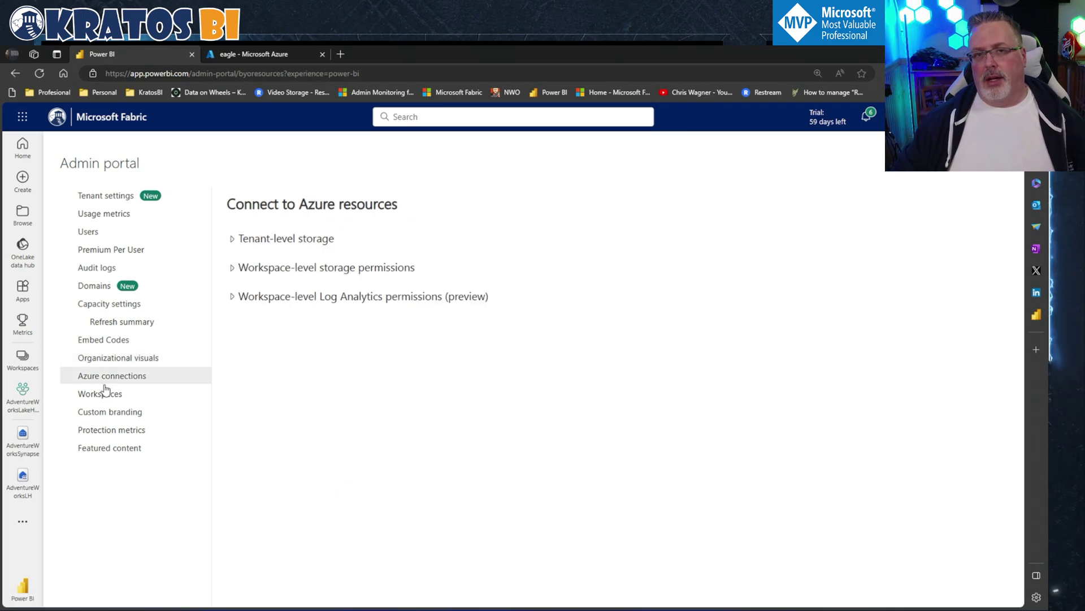
{"action": "left_click", "coordinate": [105, 391]}
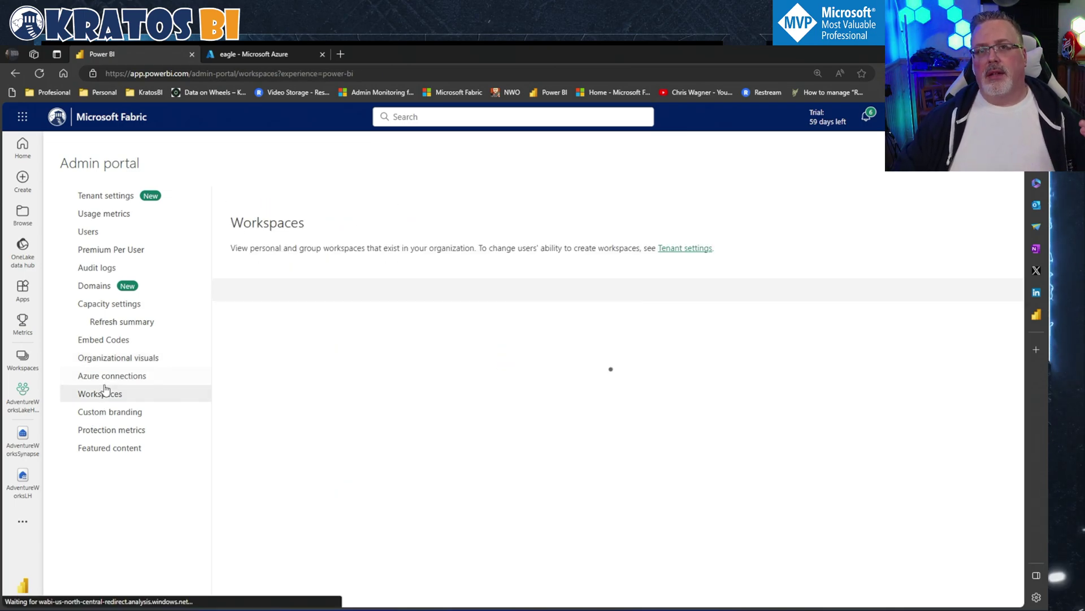
{"action": "left_click", "coordinate": [120, 202]}
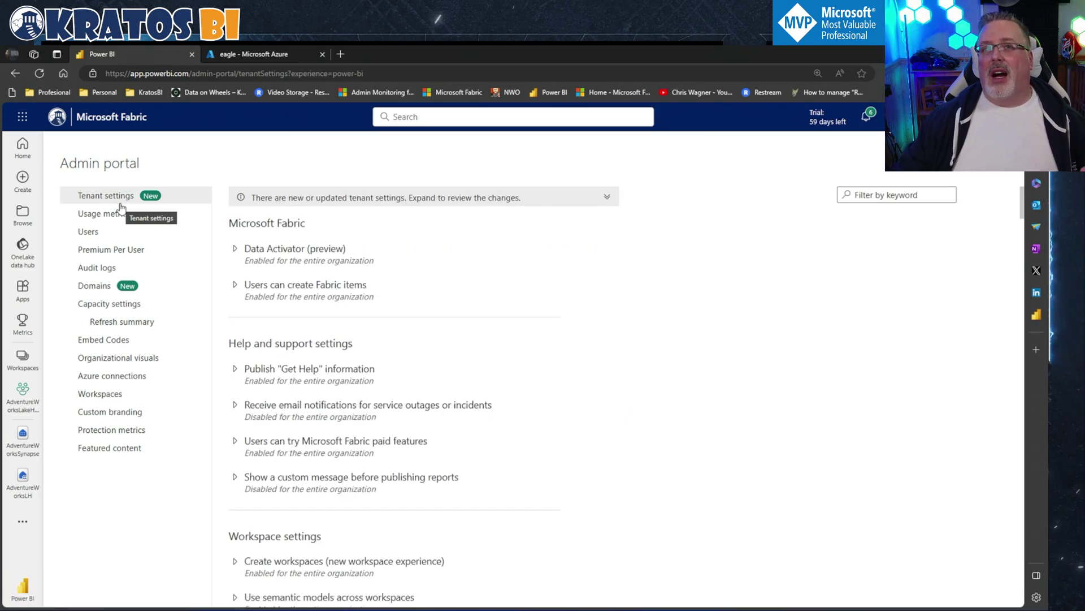